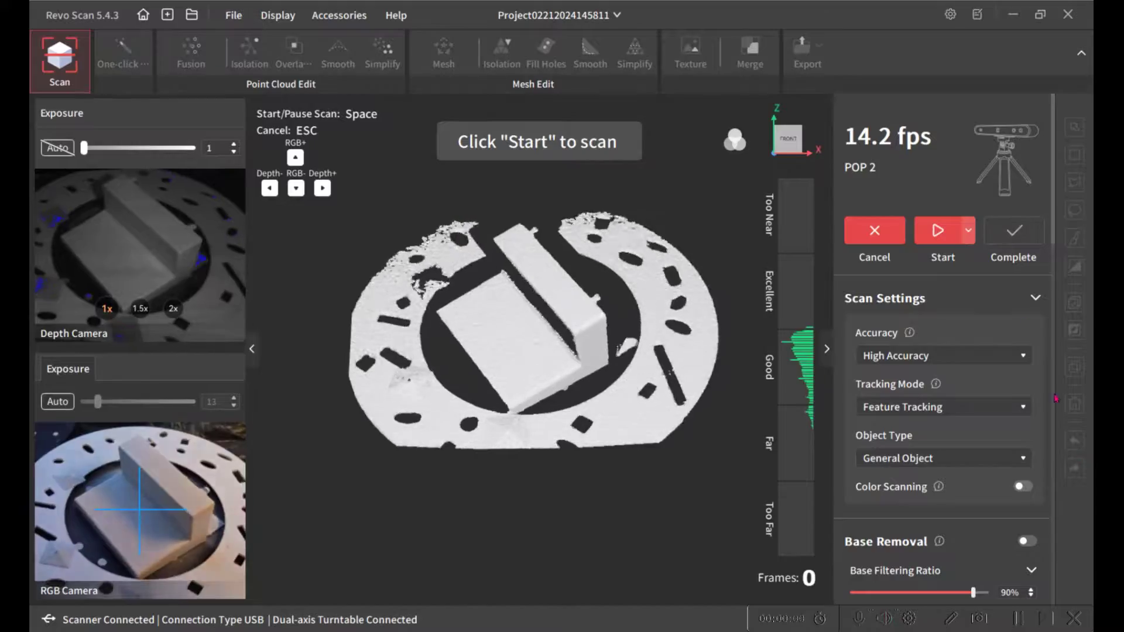
Capture a new scan of the part on the turntable and fuse it with the Advanced method at 0.36 mm point distance.
{"action": "left_click", "coordinate": [937, 230]}
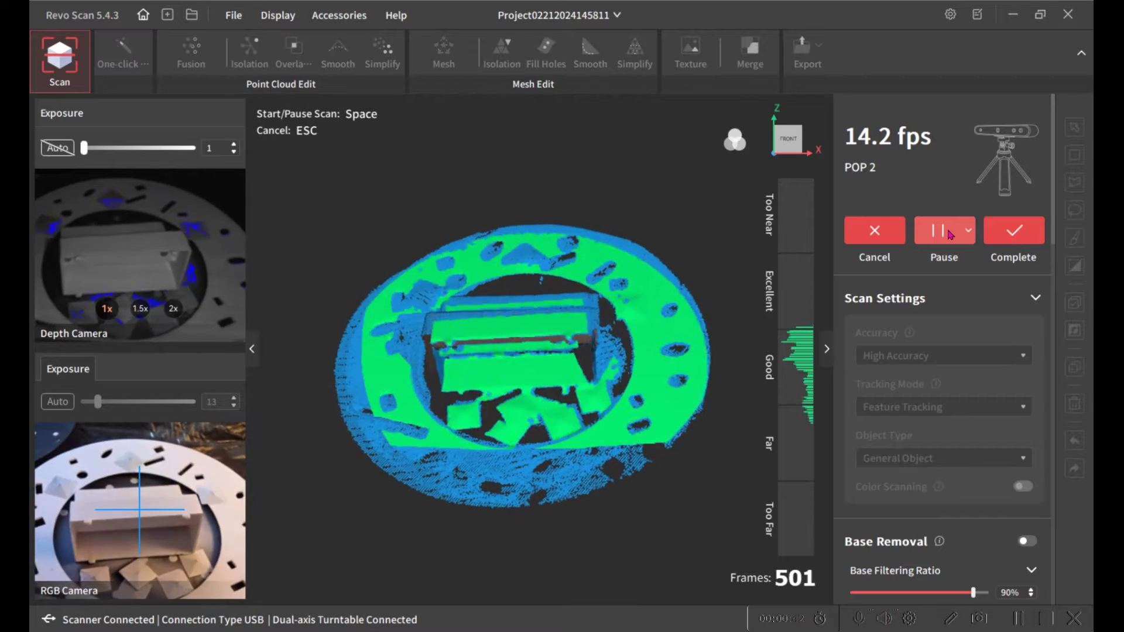
{"action": "left_click", "coordinate": [998, 241]}
{"action": "left_click", "coordinate": [191, 50]}
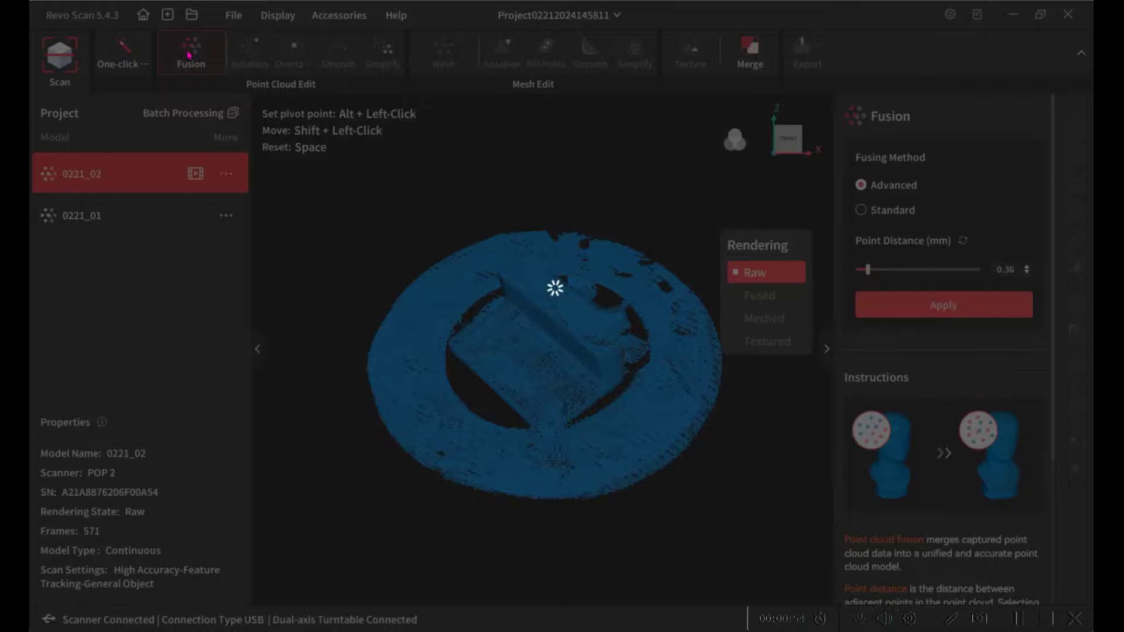
{"action": "left_click", "coordinate": [971, 306]}
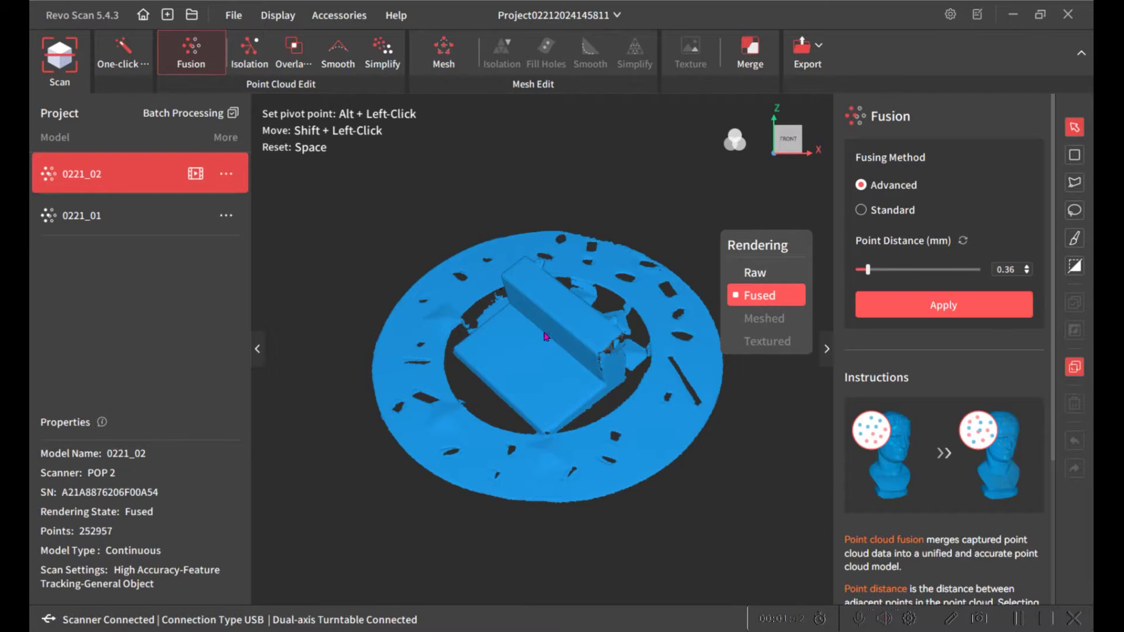
Lasso the turntable ring around the part in the fused 0221_02 cloud and delete it.
{"action": "left_click_drag", "start_coordinate": [547, 337], "coordinate": [523, 380]}
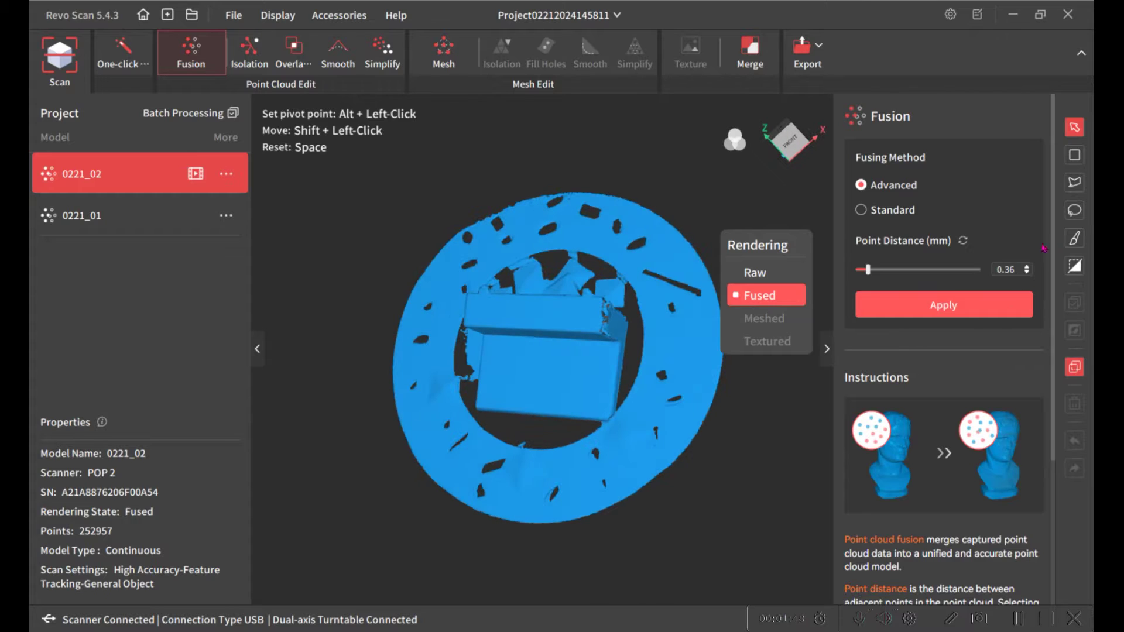
{"action": "left_click", "coordinate": [1074, 210]}
{"action": "left_click_drag", "start_coordinate": [631, 354], "coordinate": [637, 275]}
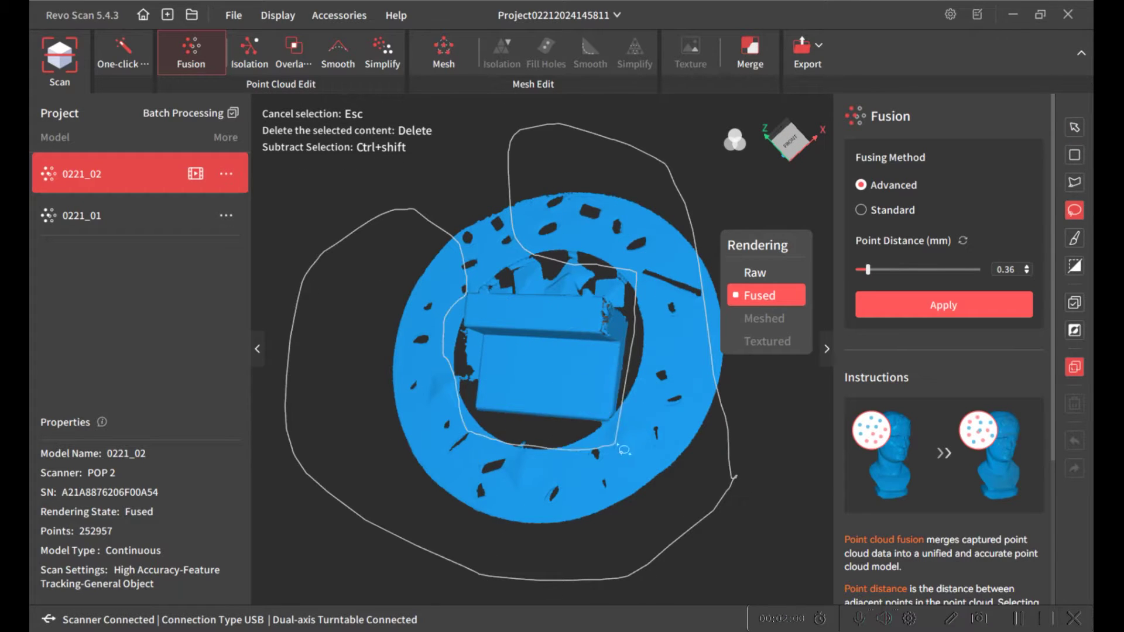
{"action": "mouse_move", "coordinate": [624, 450]}
{"action": "left_mouse_down"}
{"action": "mouse_move", "coordinate": [512, 224]}
{"action": "mouse_move", "coordinate": [375, 465]}
{"action": "mouse_move", "coordinate": [465, 452]}
{"action": "left_mouse_up"}
{"action": "key", "text": "Delete"}
{"action": "key", "text": "Escape"}
Lasso and delete the remaining ring section and loose fragments beside the open back of the part in 0221_02.
{"action": "left_click", "coordinate": [1073, 210]}
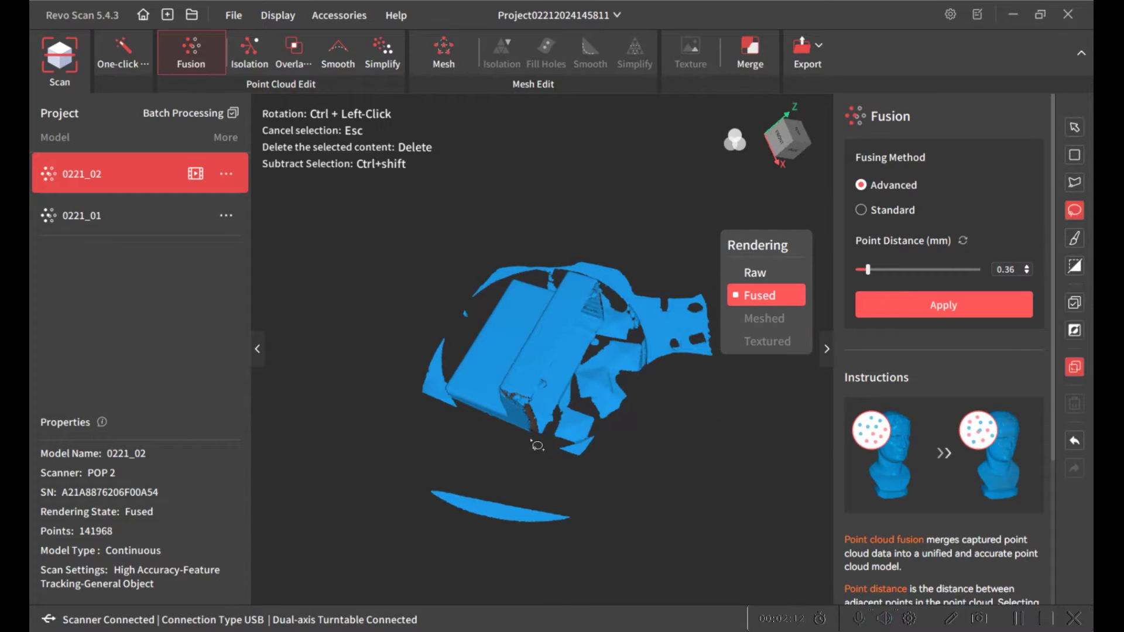
{"action": "left_click_drag", "start_coordinate": [531, 438], "coordinate": [768, 452]}
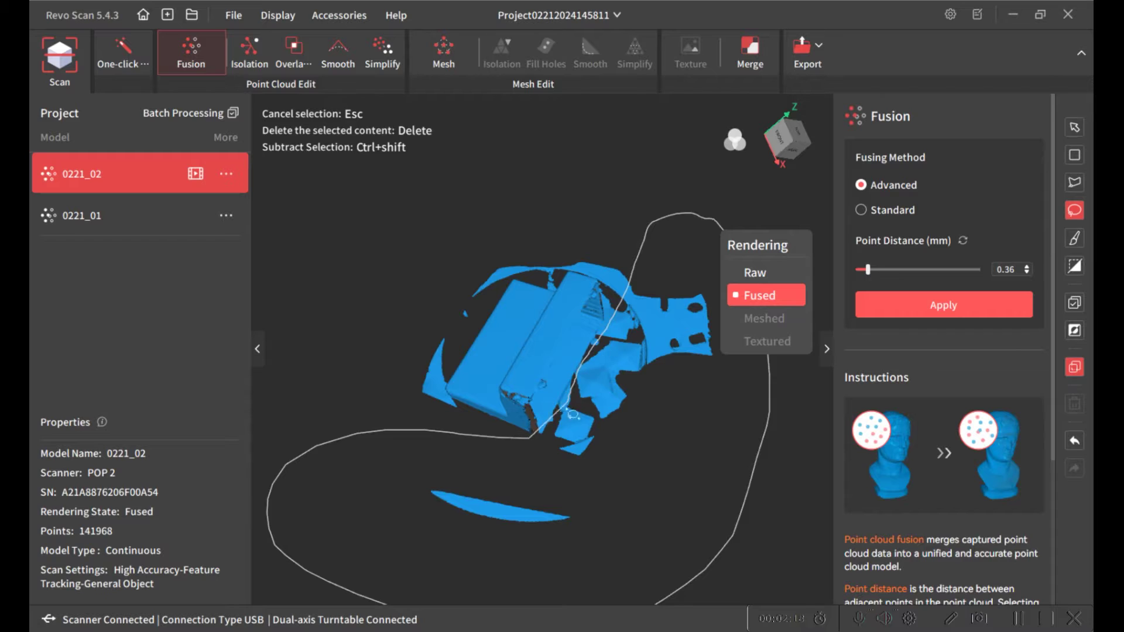
{"action": "left_click_drag", "start_coordinate": [573, 414], "coordinate": [562, 427]}
{"action": "key", "text": "Delete"}
Delete the strip of turntable points along the underside of the part in 0221_02, working from a side view.
{"action": "left_click", "coordinate": [1073, 127]}
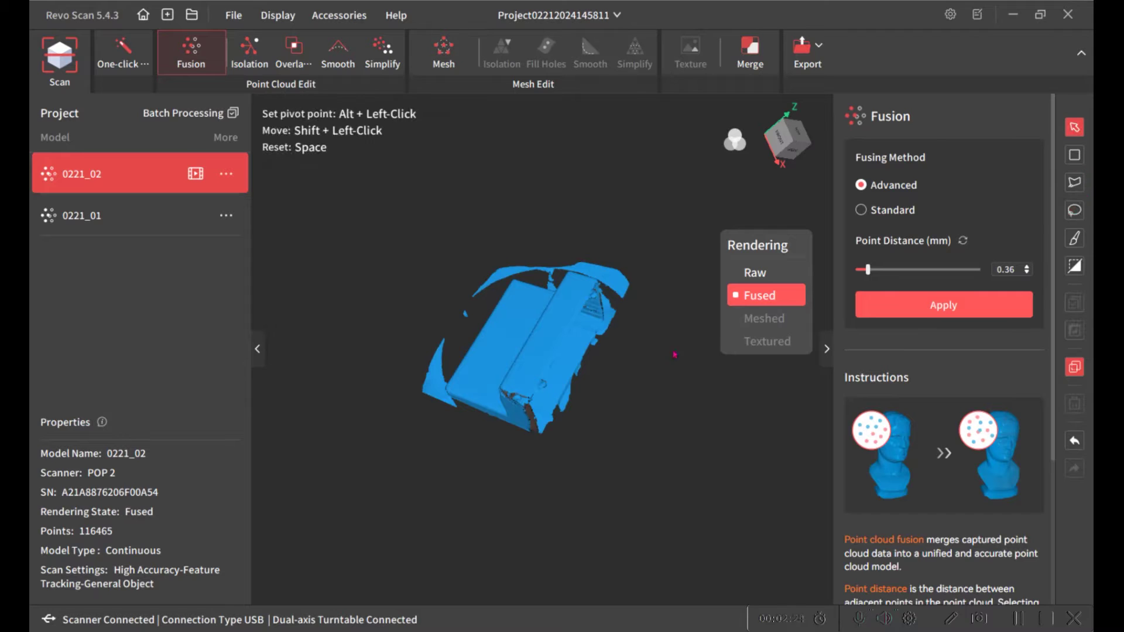
{"action": "mouse_move", "coordinate": [673, 353]}
{"action": "left_mouse_down"}
{"action": "mouse_move", "coordinate": [469, 422]}
{"action": "mouse_move", "coordinate": [536, 309]}
{"action": "mouse_move", "coordinate": [591, 303]}
{"action": "mouse_move", "coordinate": [548, 273]}
{"action": "left_mouse_up"}
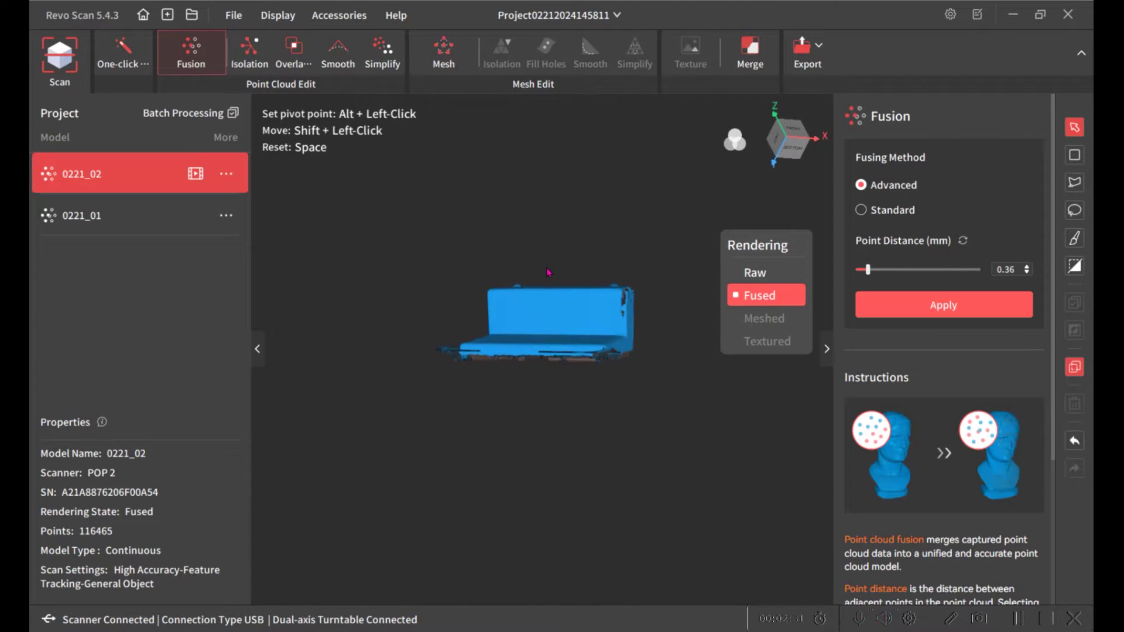
{"action": "left_click", "coordinate": [1075, 211]}
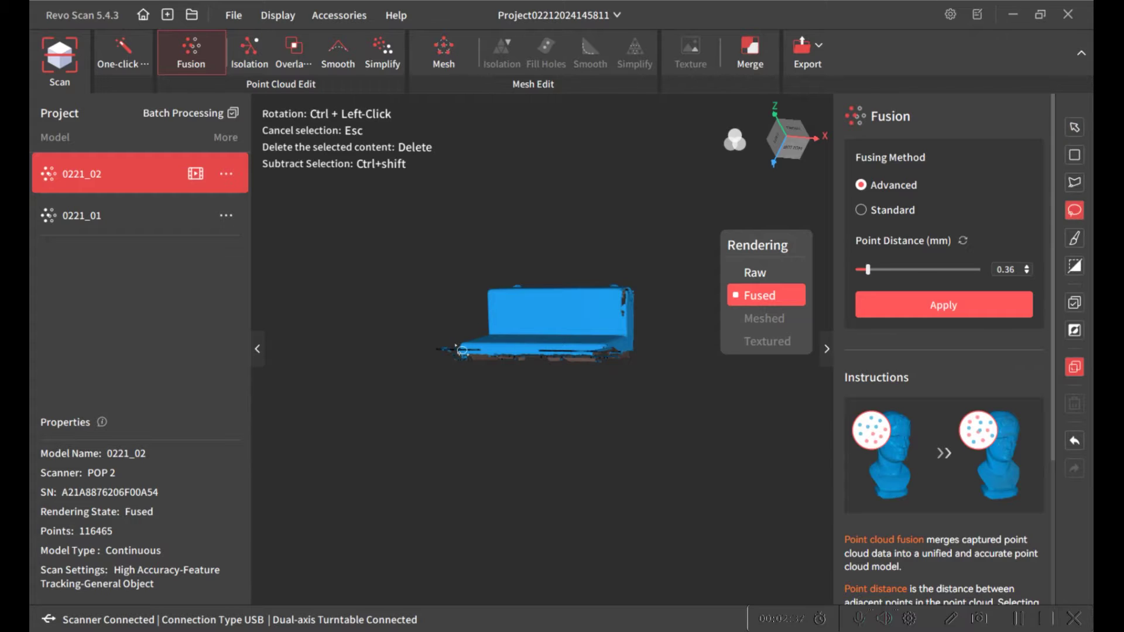
{"action": "left_click_drag", "start_coordinate": [470, 358], "coordinate": [424, 345]}
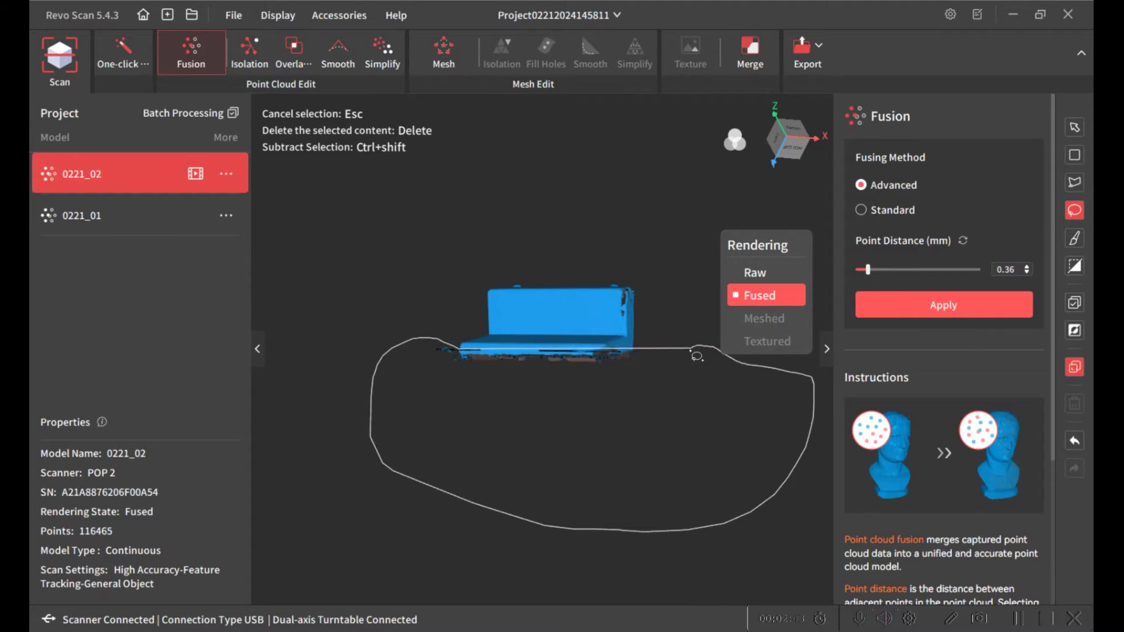
{"action": "left_click_drag", "start_coordinate": [687, 352], "coordinate": [687, 352]}
{"action": "key", "text": "Delete"}
{"action": "left_click", "coordinate": [1074, 128]}
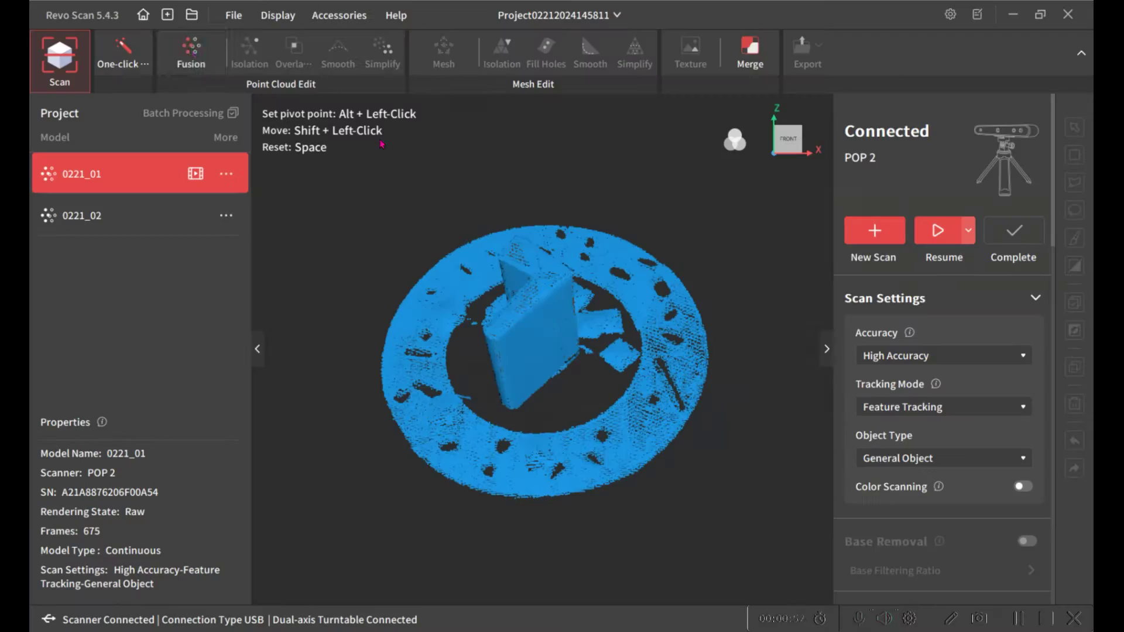
Fuse scan 0221_01 with the Advanced method at 0.36 mm point distance.
{"action": "left_click", "coordinate": [191, 53]}
{"action": "left_click", "coordinate": [921, 303]}
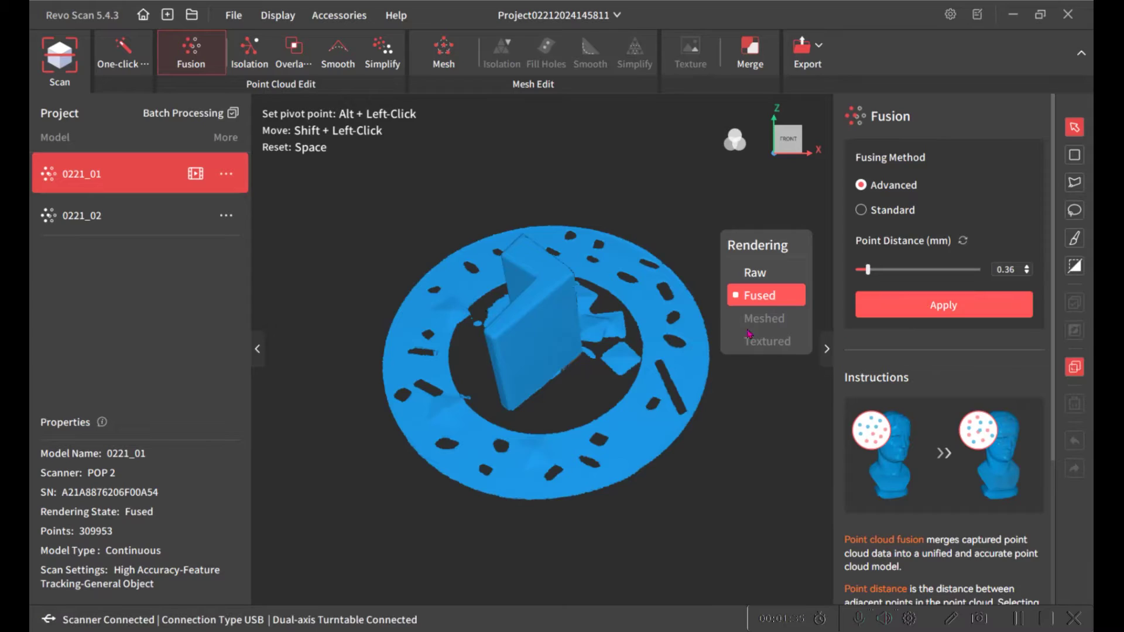
Lasso and delete the turntable ring and loose fragments surrounding the part in the 0221_01 cloud.
{"action": "mouse_move", "coordinate": [681, 421]}
{"action": "left_mouse_down"}
{"action": "mouse_move", "coordinate": [594, 363]}
{"action": "mouse_move", "coordinate": [501, 342]}
{"action": "mouse_move", "coordinate": [515, 383]}
{"action": "mouse_move", "coordinate": [572, 402]}
{"action": "left_mouse_up"}
{"action": "left_click", "coordinate": [1074, 211]}
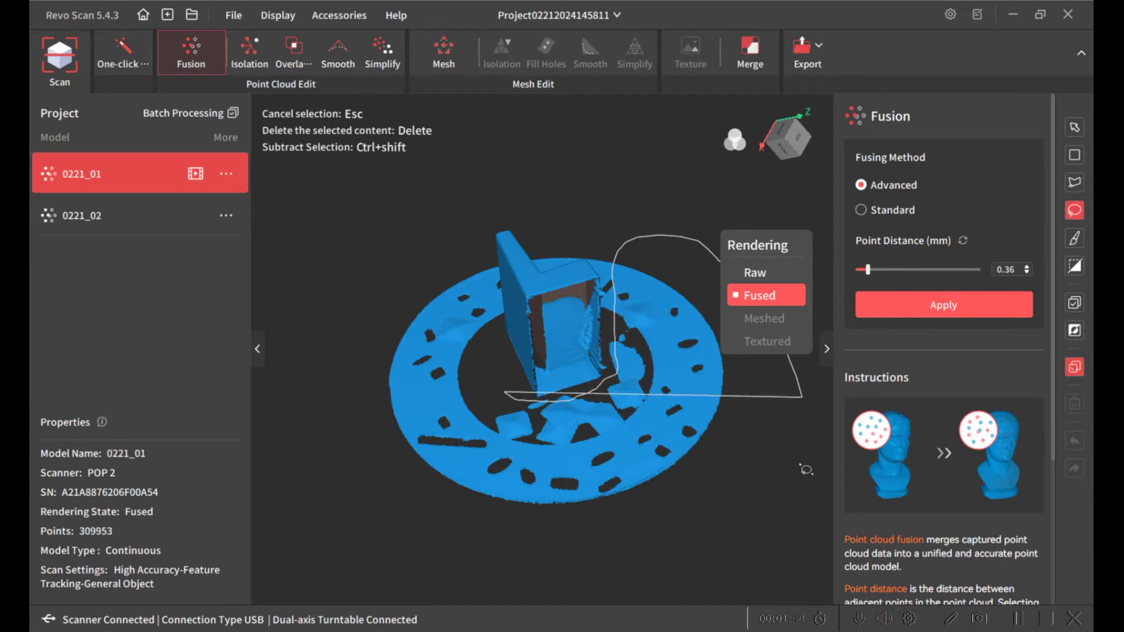
{"action": "left_click_drag", "start_coordinate": [806, 469], "coordinate": [417, 204]}
{"action": "key", "text": "Delete"}
{"action": "left_click", "coordinate": [1074, 127]}
{"action": "mouse_move", "coordinate": [409, 469]}
{"action": "left_mouse_down"}
{"action": "mouse_move", "coordinate": [480, 451]}
{"action": "mouse_move", "coordinate": [581, 472]}
{"action": "mouse_move", "coordinate": [577, 507]}
{"action": "mouse_move", "coordinate": [502, 414]}
{"action": "mouse_move", "coordinate": [578, 430]}
{"action": "left_mouse_up"}
{"action": "left_click", "coordinate": [1073, 210]}
{"action": "key", "text": "Delete"}
{"action": "left_click", "coordinate": [1074, 127]}
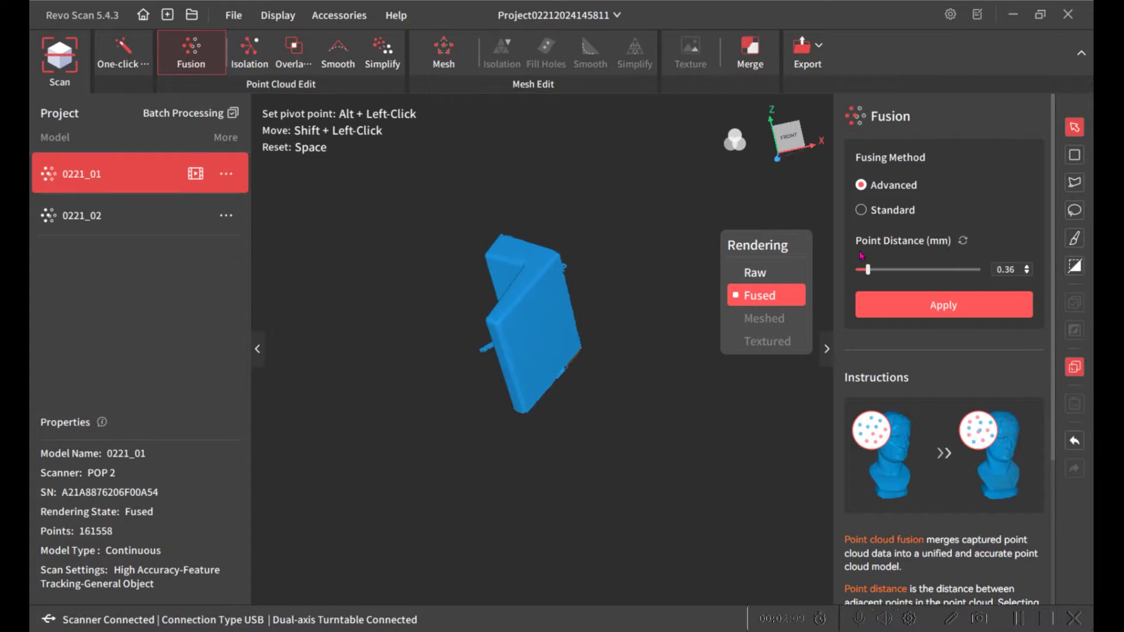
Lasso and delete the stray points protruding from the open end of the part in 0221_01.
{"action": "mouse_move", "coordinate": [445, 275]}
{"action": "left_mouse_down"}
{"action": "mouse_move", "coordinate": [628, 236]}
{"action": "mouse_move", "coordinate": [425, 309]}
{"action": "mouse_move", "coordinate": [590, 446]}
{"action": "mouse_move", "coordinate": [373, 423]}
{"action": "left_mouse_up"}
{"action": "scroll", "coordinate": [590, 446], "scroll_direction": "up", "scroll_amount": 5}
{"action": "left_click", "coordinate": [1074, 212]}
{"action": "left_click_drag", "start_coordinate": [532, 407], "coordinate": [552, 406]}
{"action": "key", "text": "Delete"}
{"action": "left_click", "coordinate": [1076, 130]}
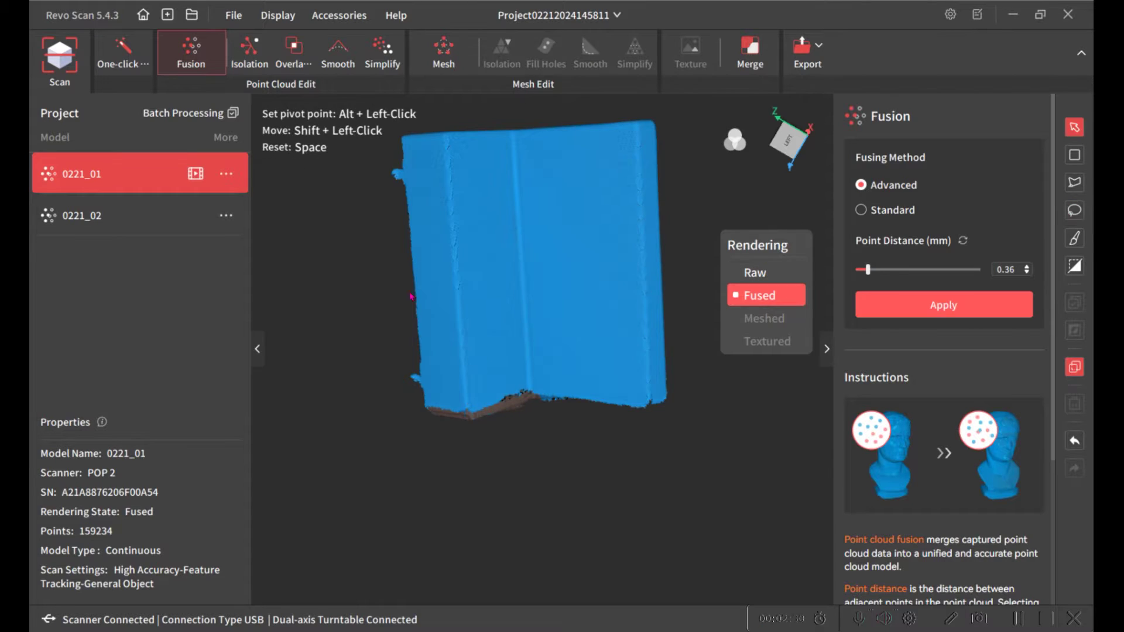
Delete the last few stray points at the ragged edge of the 0221_01 part and inspect the cleaned cloud.
{"action": "left_click_drag", "start_coordinate": [422, 275], "coordinate": [538, 351]}
{"action": "left_click", "coordinate": [1074, 210]}
{"action": "mouse_move", "coordinate": [452, 417]}
{"action": "left_mouse_down"}
{"action": "mouse_move", "coordinate": [456, 389]}
{"action": "mouse_move", "coordinate": [462, 401]}
{"action": "left_mouse_up"}
{"action": "key", "text": "Delete"}
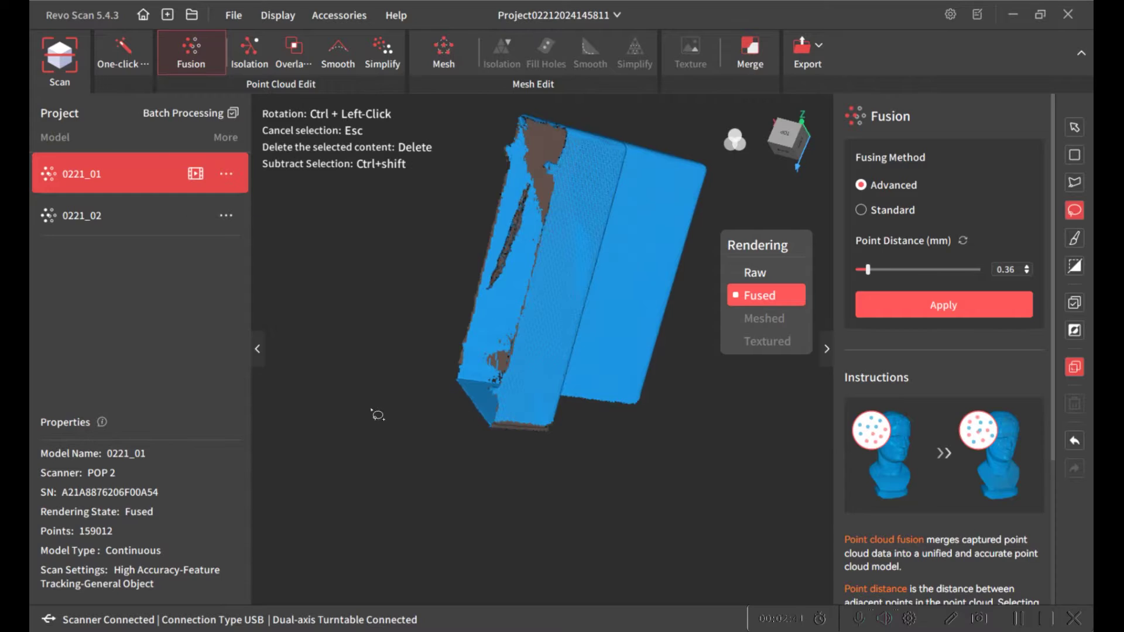
{"action": "left_click", "coordinate": [1074, 127]}
{"action": "left_click_drag", "start_coordinate": [527, 281], "coordinate": [617, 399]}
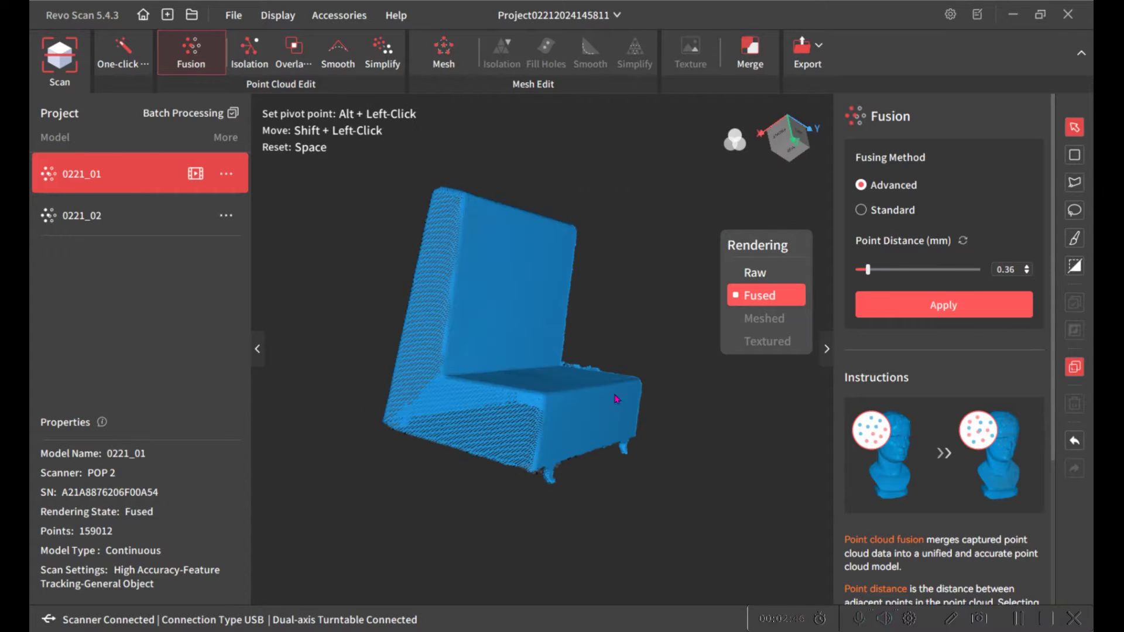
Merge scans 0221_01 and 0221_02 by Feature, previewing and checking the alignment before generating the combined model.
{"action": "left_click", "coordinate": [738, 66]}
{"action": "left_click", "coordinate": [989, 276]}
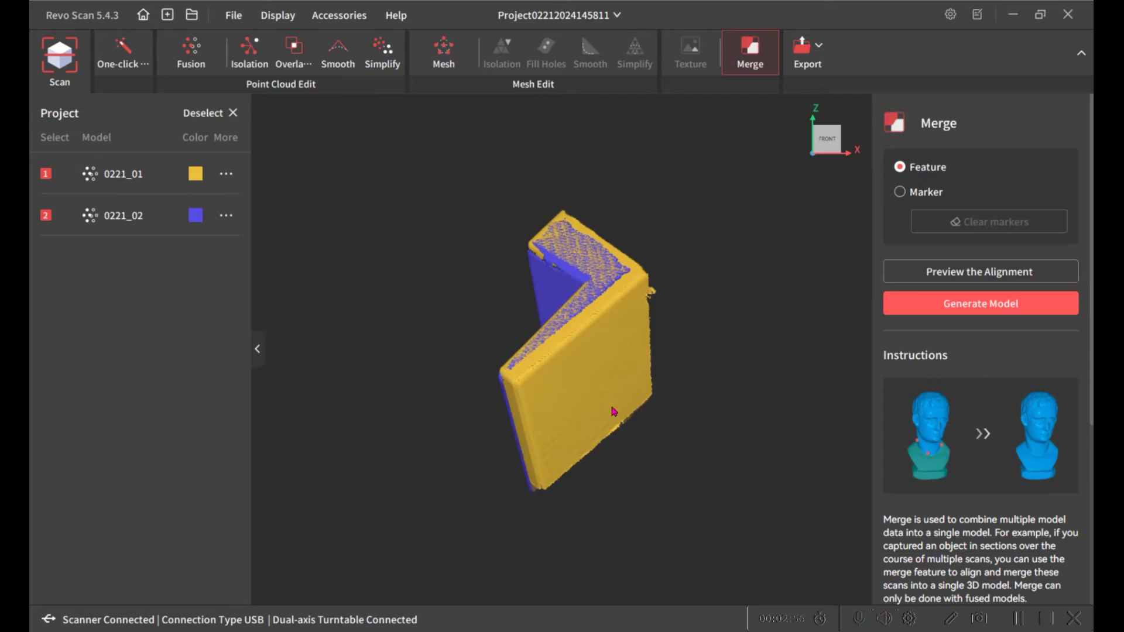
{"action": "left_click_drag", "start_coordinate": [602, 406], "coordinate": [501, 383]}
{"action": "scroll", "coordinate": [575, 386], "scroll_direction": "up", "scroll_amount": 3}
{"action": "left_click_drag", "start_coordinate": [741, 352], "coordinate": [543, 375]}
{"action": "left_click", "coordinate": [939, 315]}
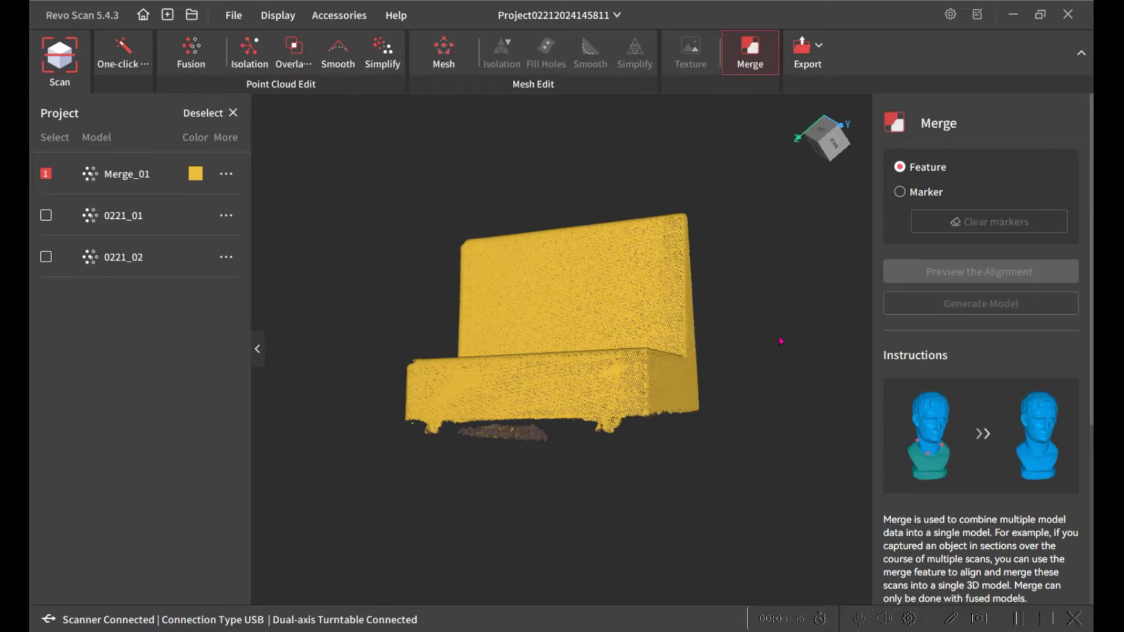
Lasso and delete the patch of stray points floating beneath the Merge_01 point cloud.
{"action": "left_click", "coordinate": [438, 74]}
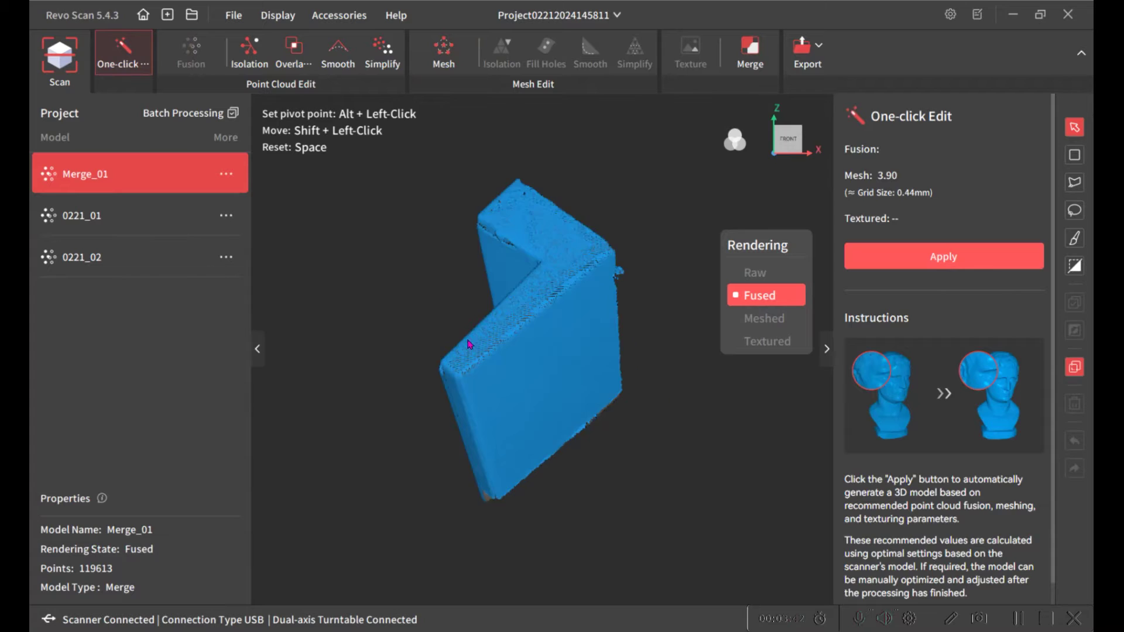
{"action": "mouse_move", "coordinate": [675, 237]}
{"action": "left_mouse_down"}
{"action": "mouse_move", "coordinate": [449, 569]}
{"action": "mouse_move", "coordinate": [580, 322]}
{"action": "mouse_move", "coordinate": [585, 352]}
{"action": "left_mouse_up"}
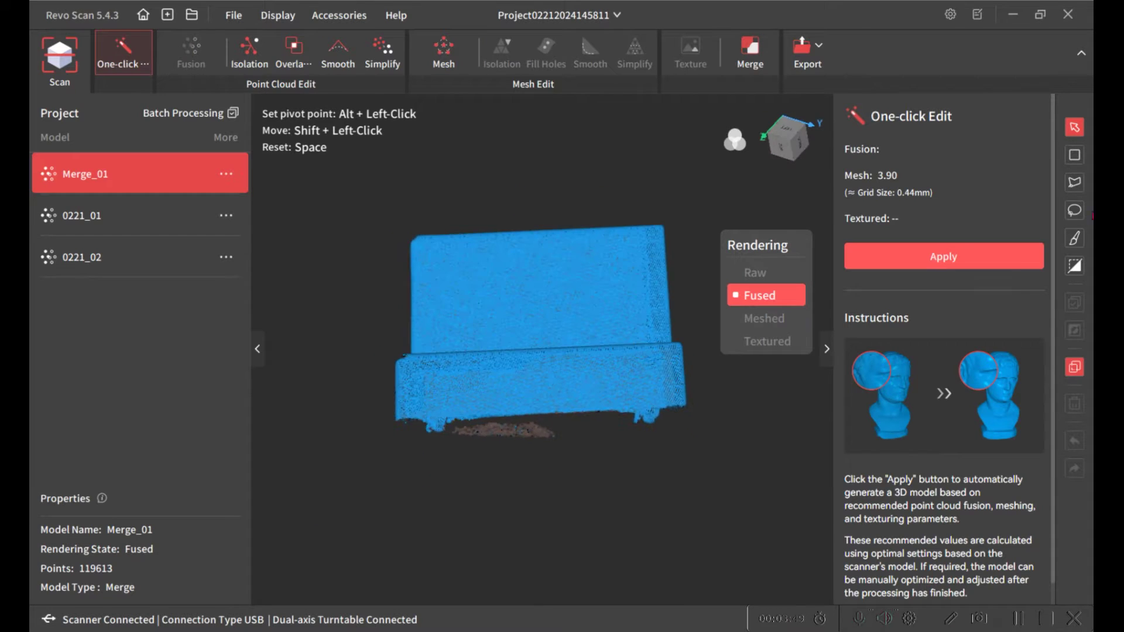
{"action": "left_click", "coordinate": [1073, 210]}
{"action": "key", "text": "Delete"}
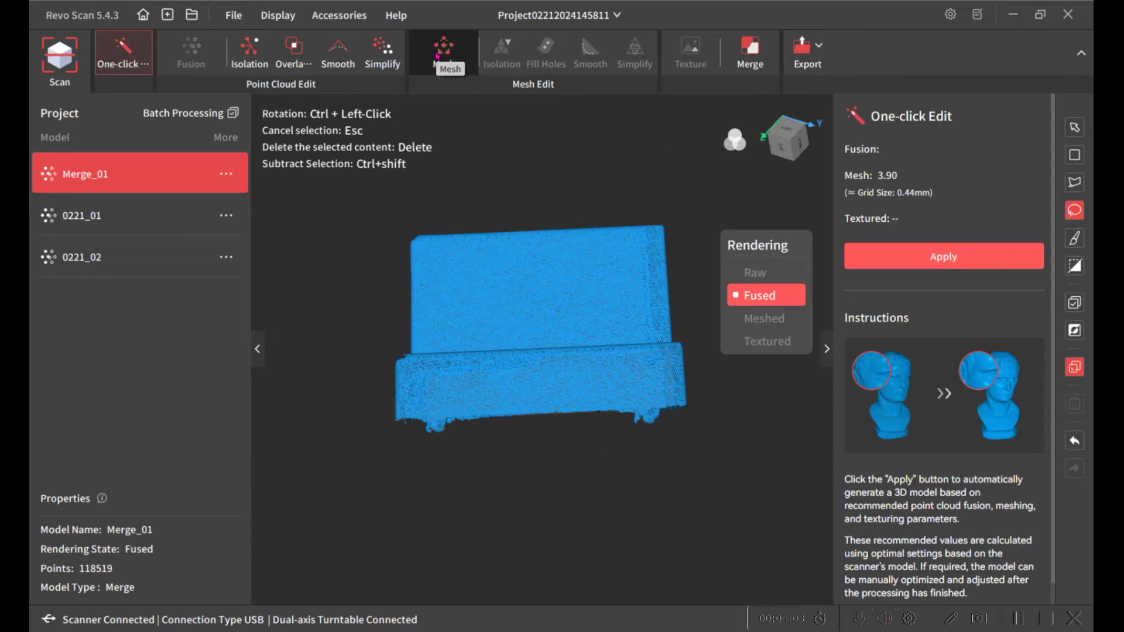
Mesh Merge_01 at quality 3.9 with automatic hole filling off and inspect the resulting seat.
{"action": "left_click", "coordinate": [438, 52]}
{"action": "left_click", "coordinate": [943, 313]}
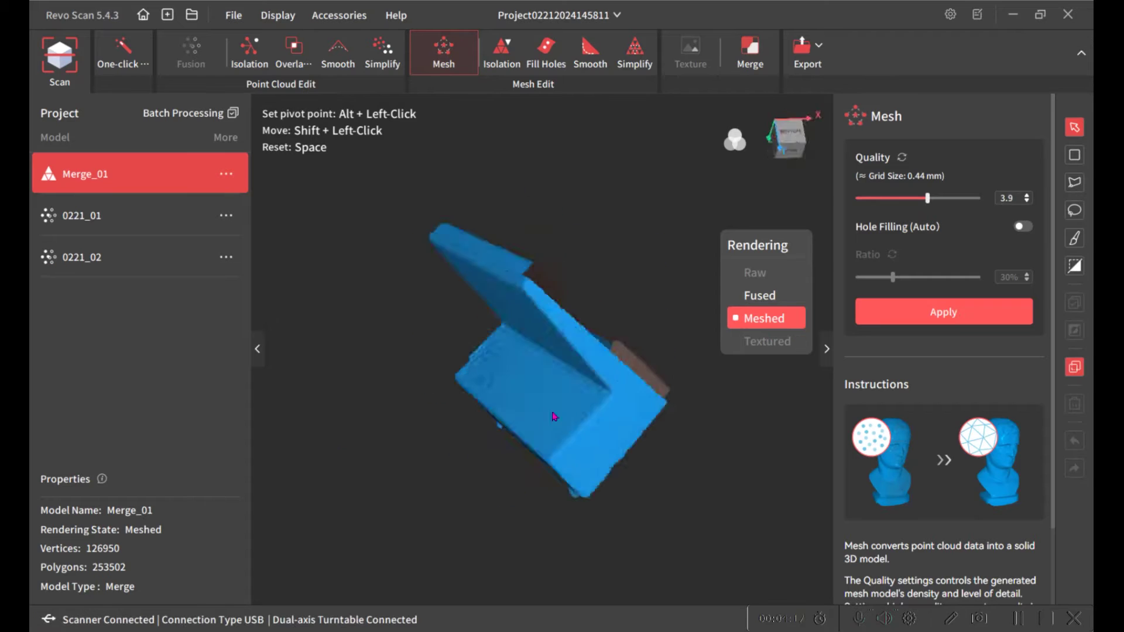
{"action": "left_click_drag", "start_coordinate": [555, 417], "coordinate": [539, 365]}
Export the mesh model as Merge_01_mesh.ply in the tonka folder, replacing the existing file.
{"action": "left_click", "coordinate": [807, 57]}
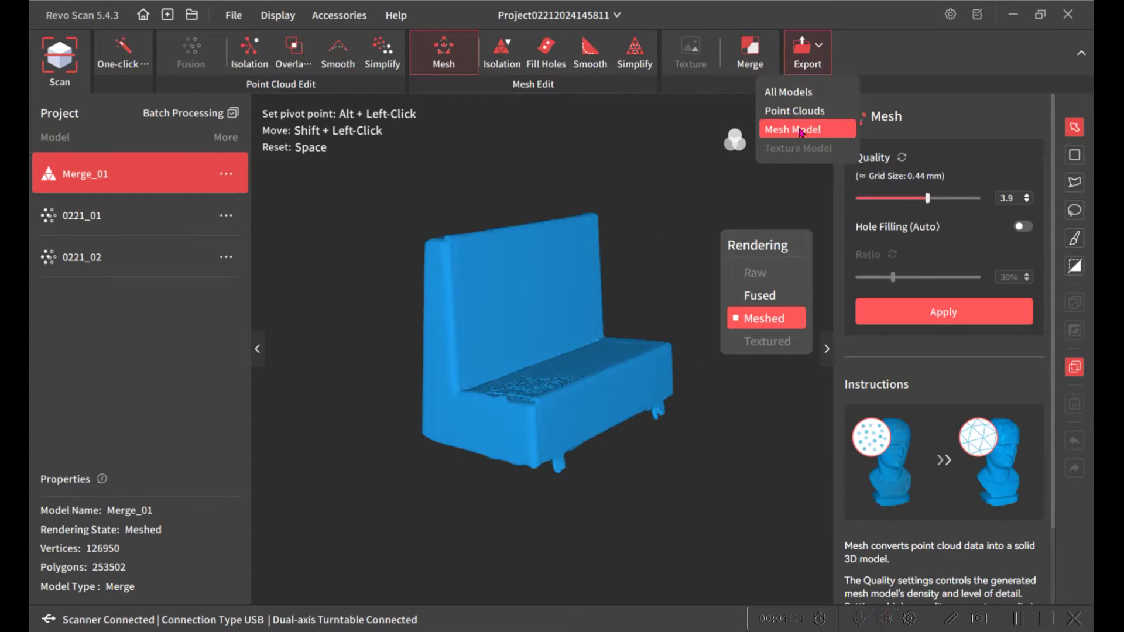
{"action": "left_click", "coordinate": [800, 130]}
{"action": "left_click", "coordinate": [699, 350]}
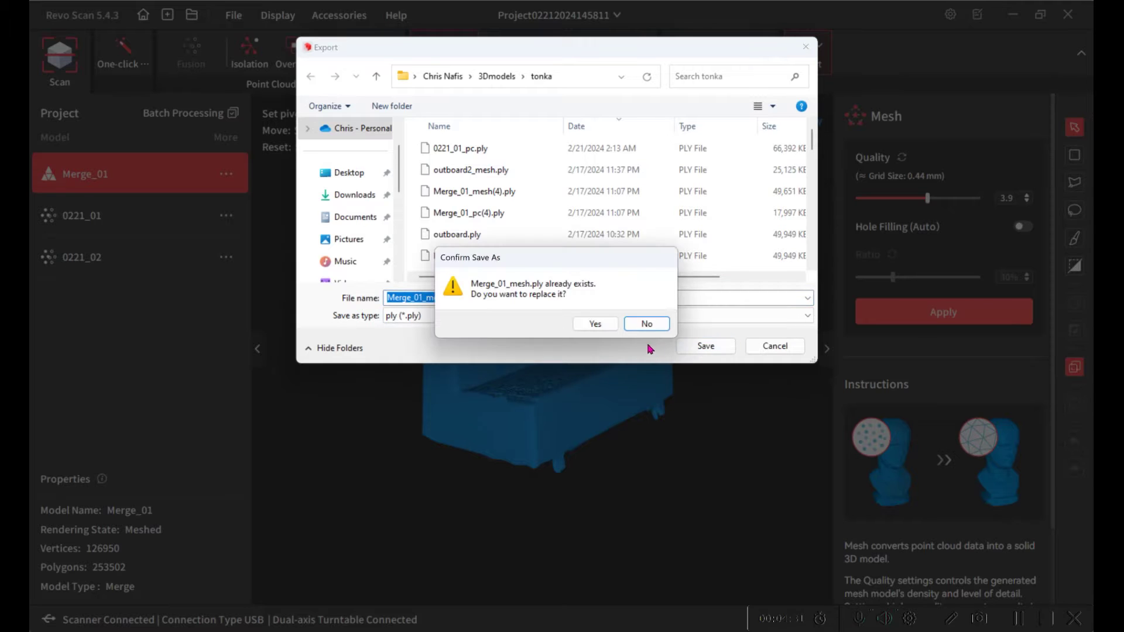
{"action": "left_click", "coordinate": [606, 324]}
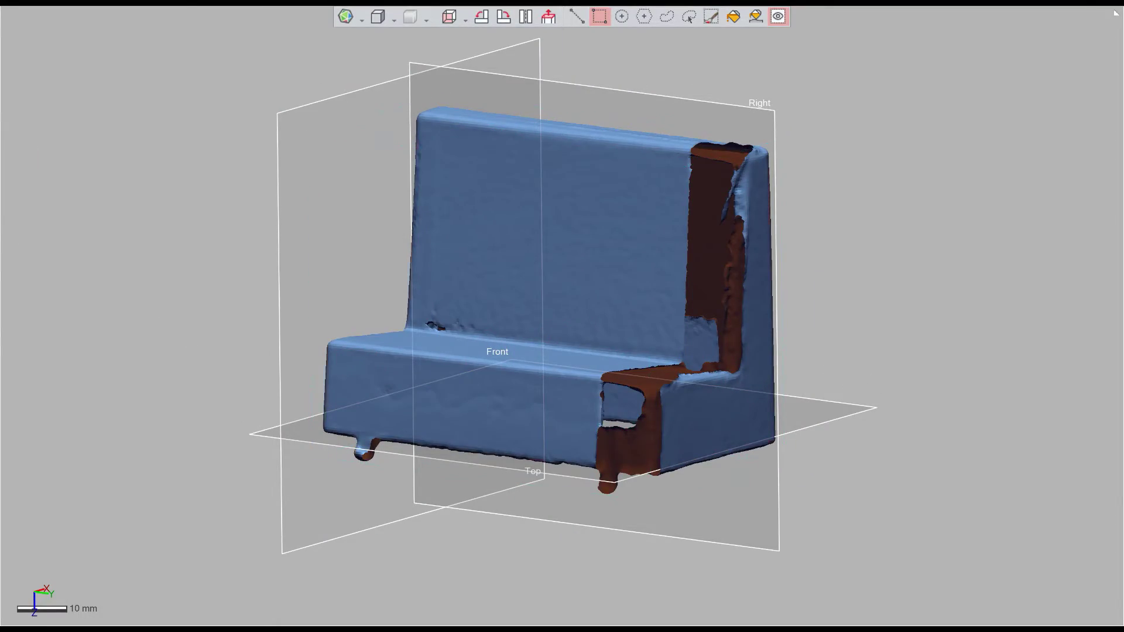
Switch to Geomagic Design X and select the L-shaped side region of the segmented seat mesh.
{"action": "mouse_move", "coordinate": [452, 369]}
{"action": "right_mouse_down"}
{"action": "mouse_move", "coordinate": [189, 305]}
{"action": "mouse_move", "coordinate": [254, 321]}
{"action": "right_mouse_up"}
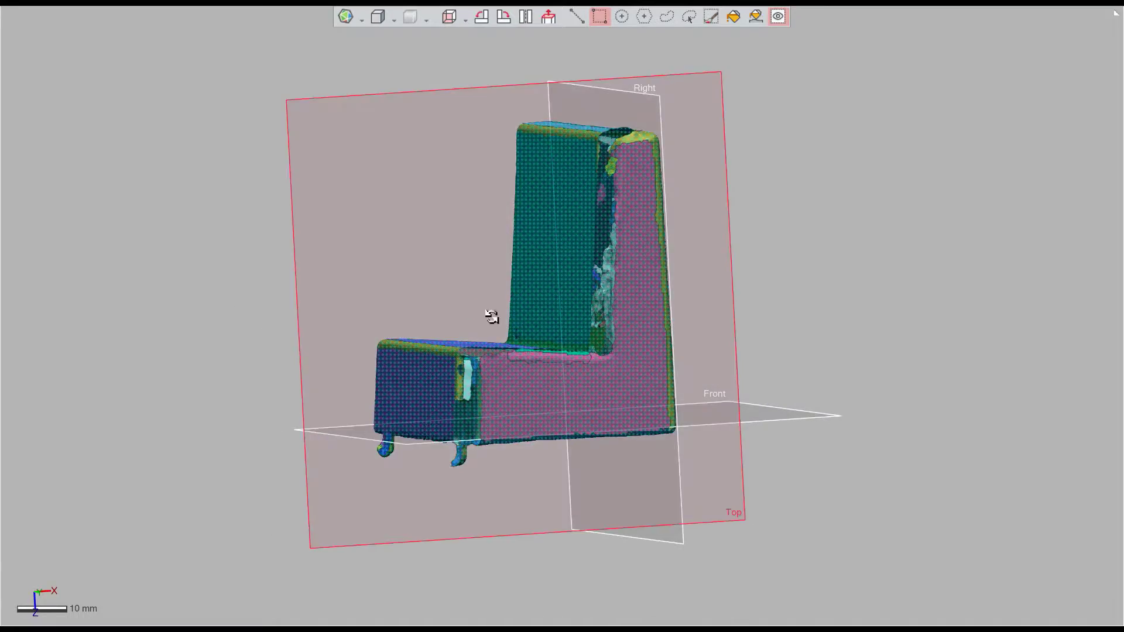
{"action": "right_click_drag", "start_coordinate": [491, 316], "coordinate": [615, 322]}
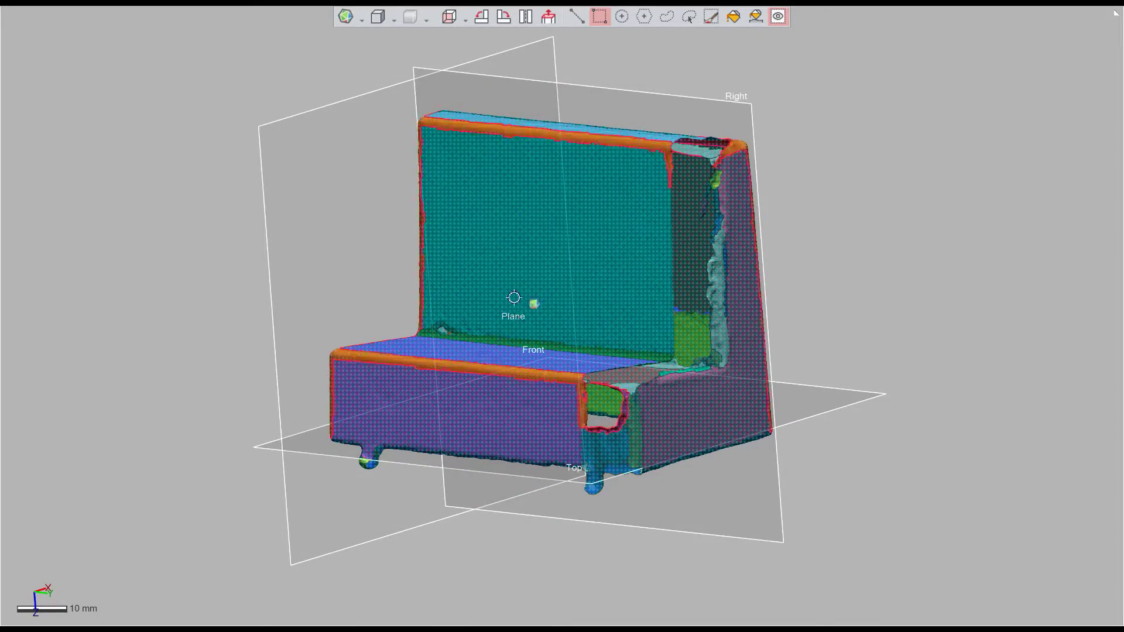
{"action": "left_click", "coordinate": [724, 383]}
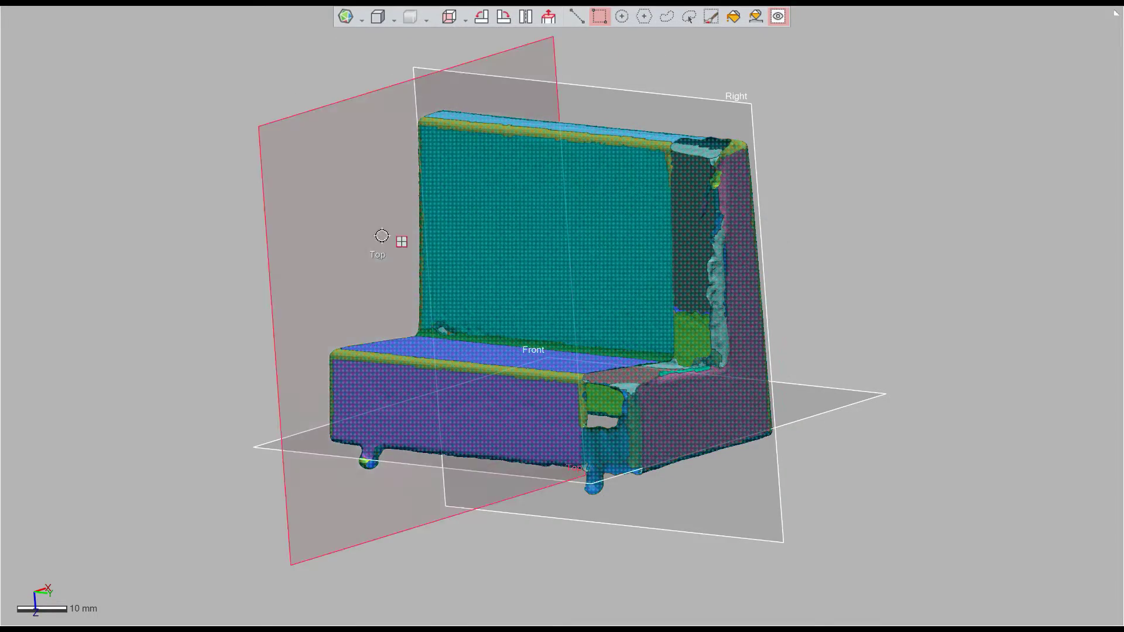
{"action": "mouse_move", "coordinate": [383, 238]}
{"action": "right_mouse_down"}
{"action": "mouse_move", "coordinate": [377, 276]}
{"action": "mouse_move", "coordinate": [581, 168]}
{"action": "mouse_move", "coordinate": [567, 228]}
{"action": "right_mouse_up"}
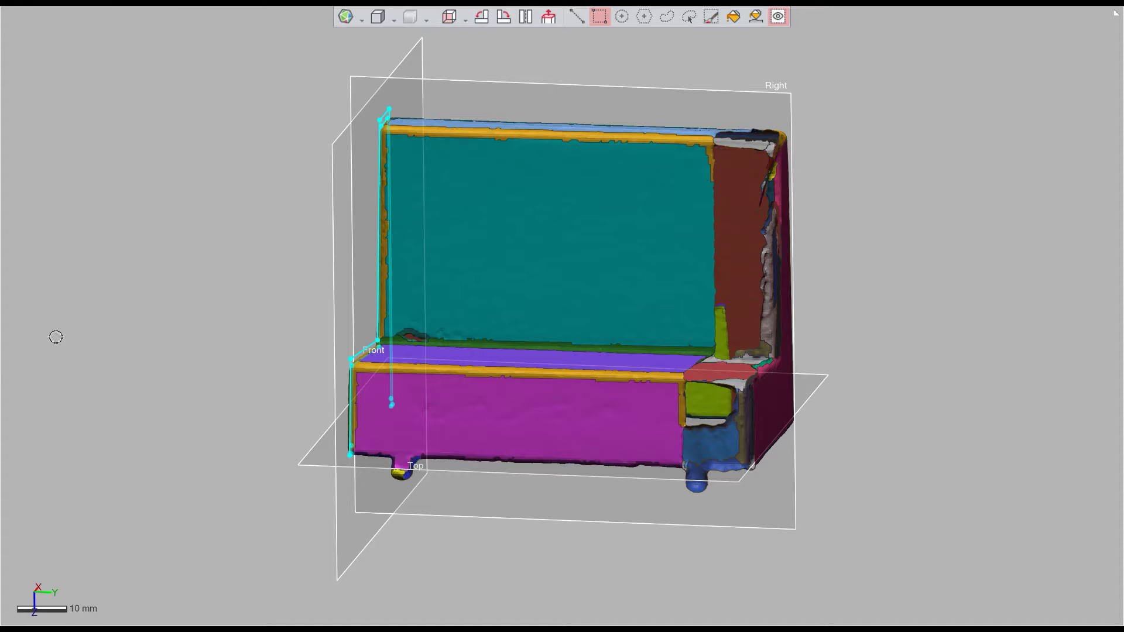
Display the seat mesh in plain shading without region colours, keeping the side profile sketch in view.
{"action": "left_click", "coordinate": [363, 21]}
{"action": "left_click", "coordinate": [345, 76]}
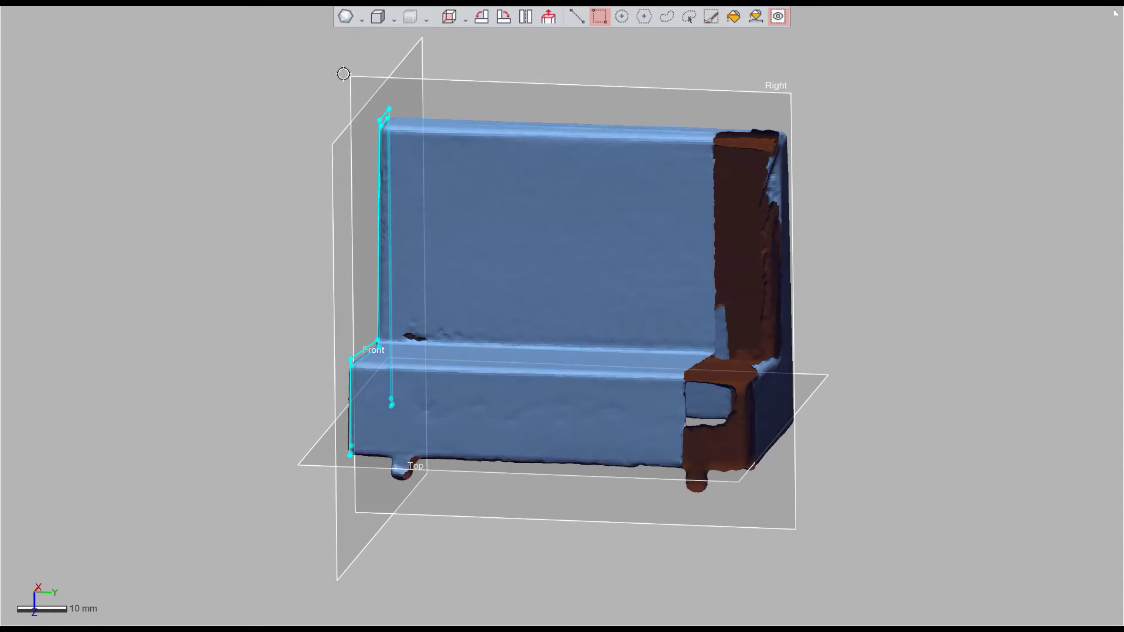
{"action": "right_click_drag", "start_coordinate": [265, 176], "coordinate": [772, 389]}
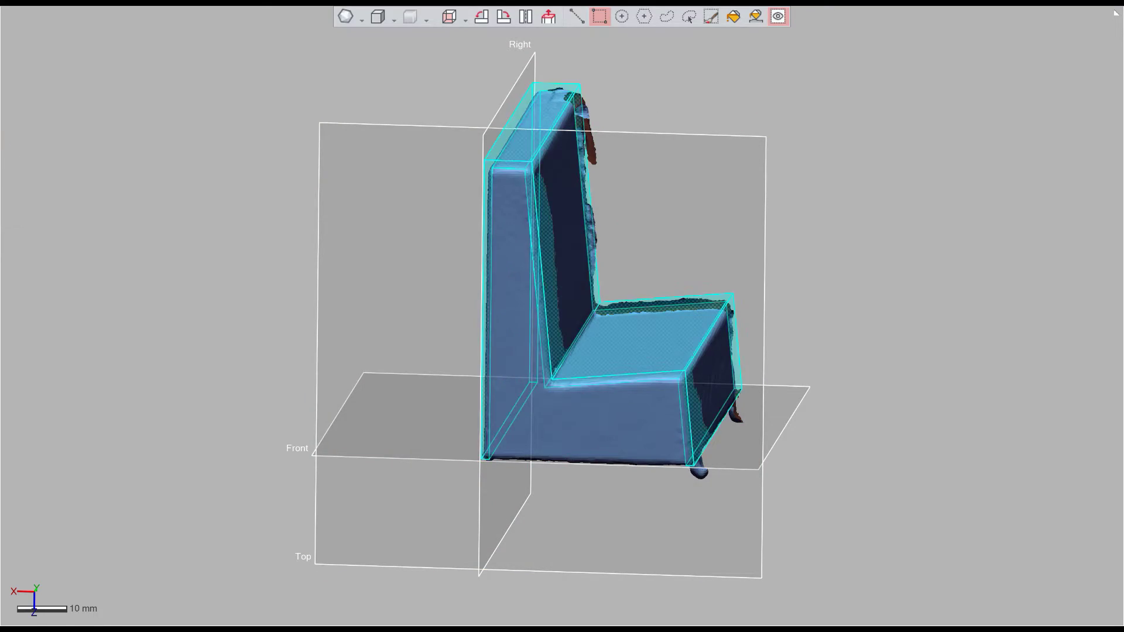
Extrude the L-shaped side profile along the length of the seat mesh.
{"action": "right_click_drag", "start_coordinate": [246, 287], "coordinate": [60, 281]}
{"action": "right_click_drag", "start_coordinate": [411, 327], "coordinate": [384, 392]}
{"action": "mouse_move", "coordinate": [385, 392]}
{"action": "left_mouse_down"}
{"action": "mouse_move", "coordinate": [221, 371]}
{"action": "mouse_move", "coordinate": [275, 346]}
{"action": "mouse_move", "coordinate": [476, 393]}
{"action": "mouse_move", "coordinate": [472, 359]}
{"action": "left_mouse_up"}
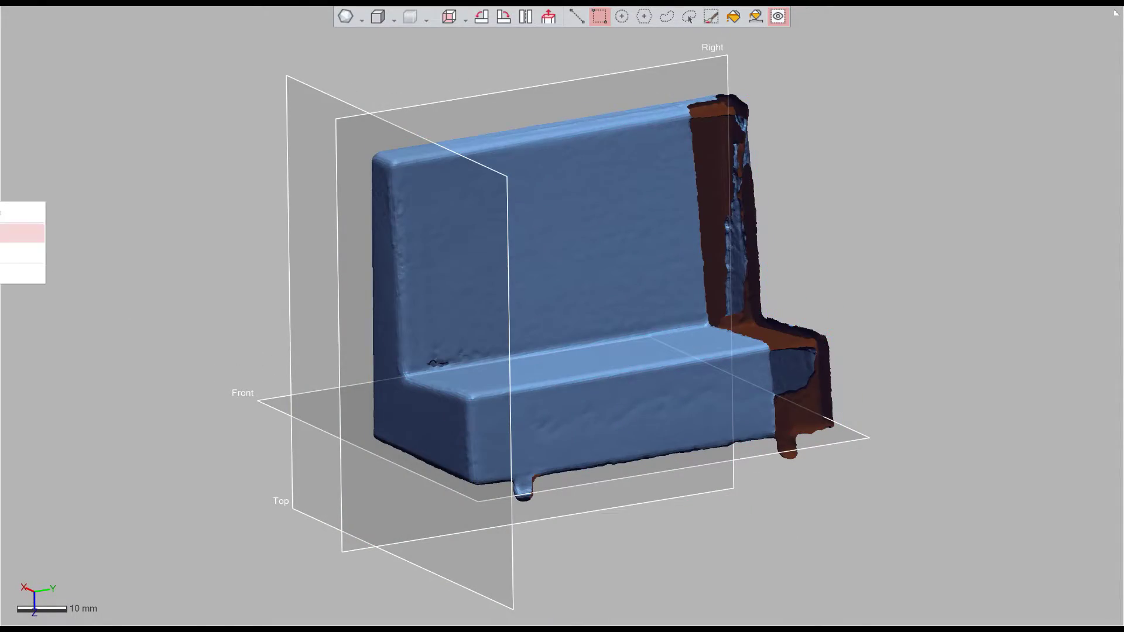
Roll the feature history forward to the L-shaped profile sketch on the incomplete end of the seat mesh.
{"action": "left_click", "coordinate": [12, 233]}
{"action": "mouse_move", "coordinate": [450, 289]}
{"action": "right_mouse_down"}
{"action": "mouse_move", "coordinate": [93, 289]}
{"action": "mouse_move", "coordinate": [157, 295]}
{"action": "right_mouse_up"}
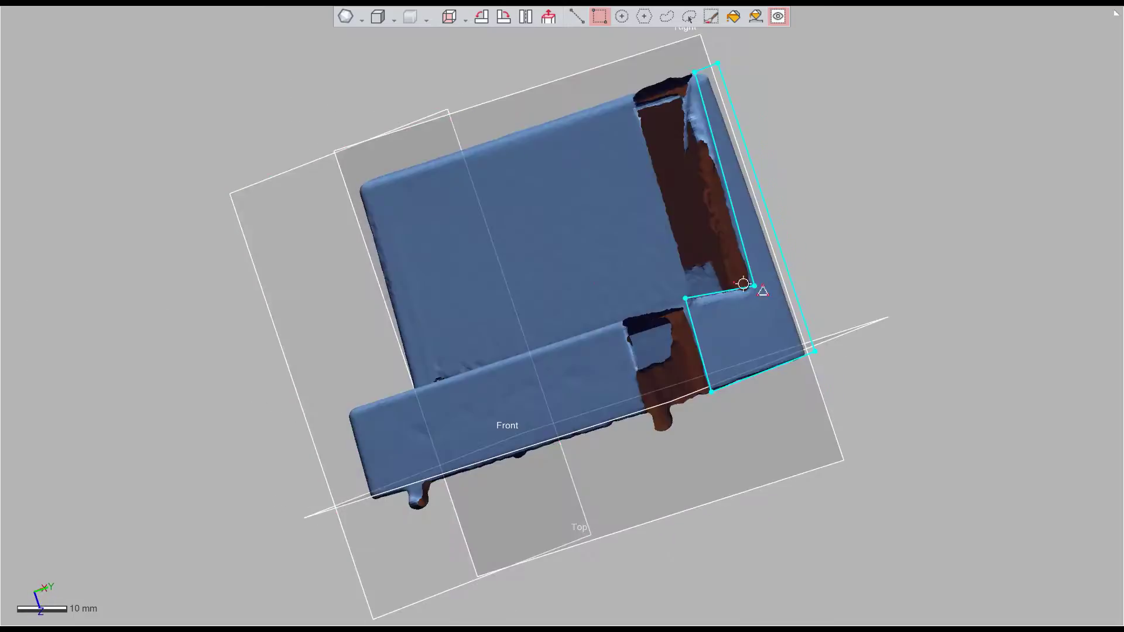
{"action": "right_click_drag", "start_coordinate": [742, 284], "coordinate": [889, 247]}
{"action": "right_click_drag", "start_coordinate": [1007, 268], "coordinate": [636, 358]}
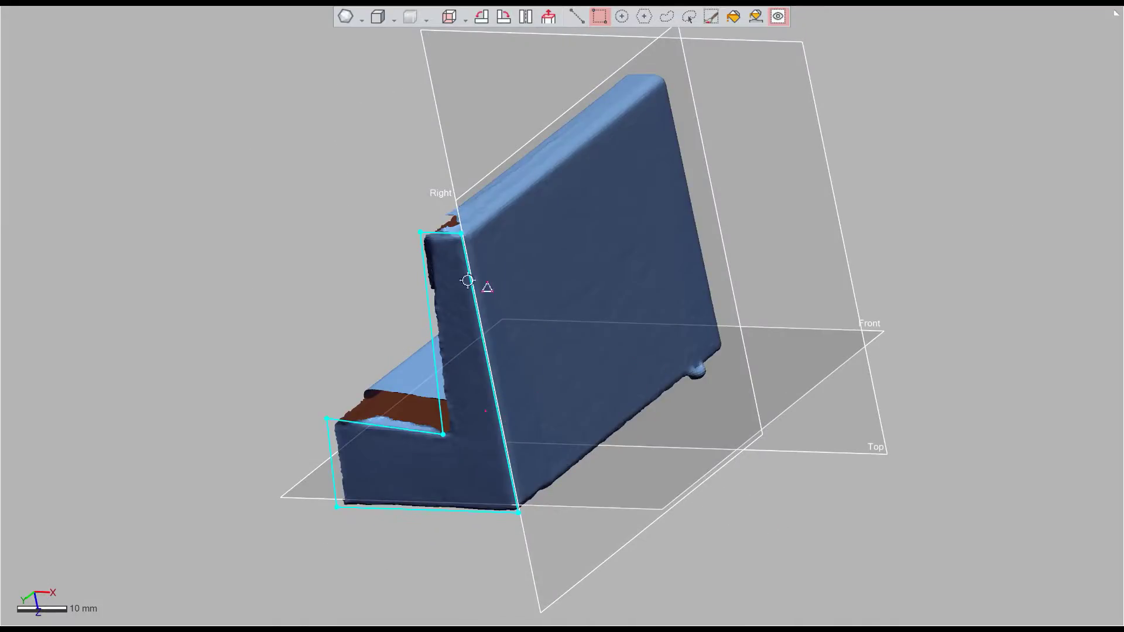
{"action": "right_click_drag", "start_coordinate": [412, 507], "coordinate": [618, 319]}
{"action": "right_click_drag", "start_coordinate": [335, 358], "coordinate": [641, 363]}
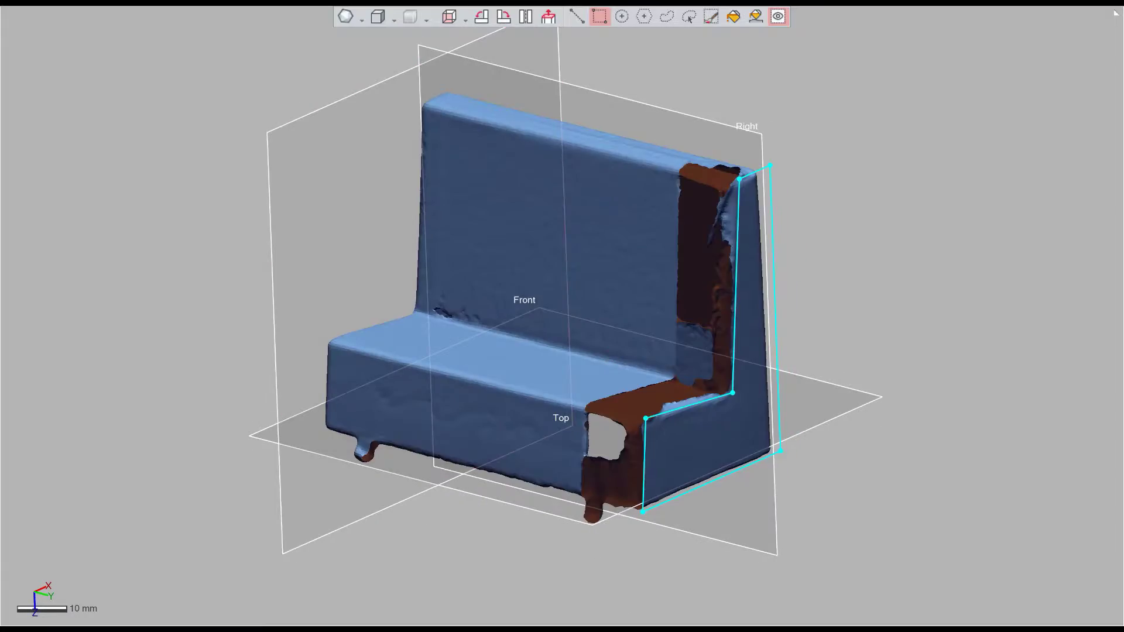
Roll the history forward through the first end wall's extrusion, then the L-shaped sketch and extrusion at the opposite end.
{"action": "left_click", "coordinate": [17, 232]}
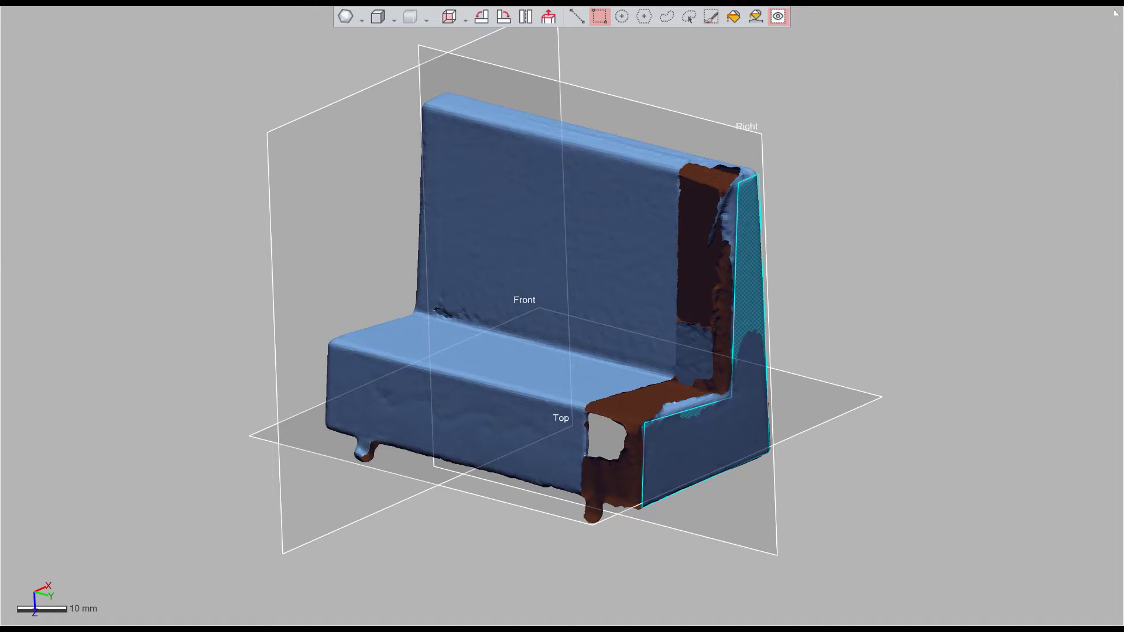
{"action": "right_click", "coordinate": [1, 235]}
{"action": "left_click", "coordinate": [17, 267]}
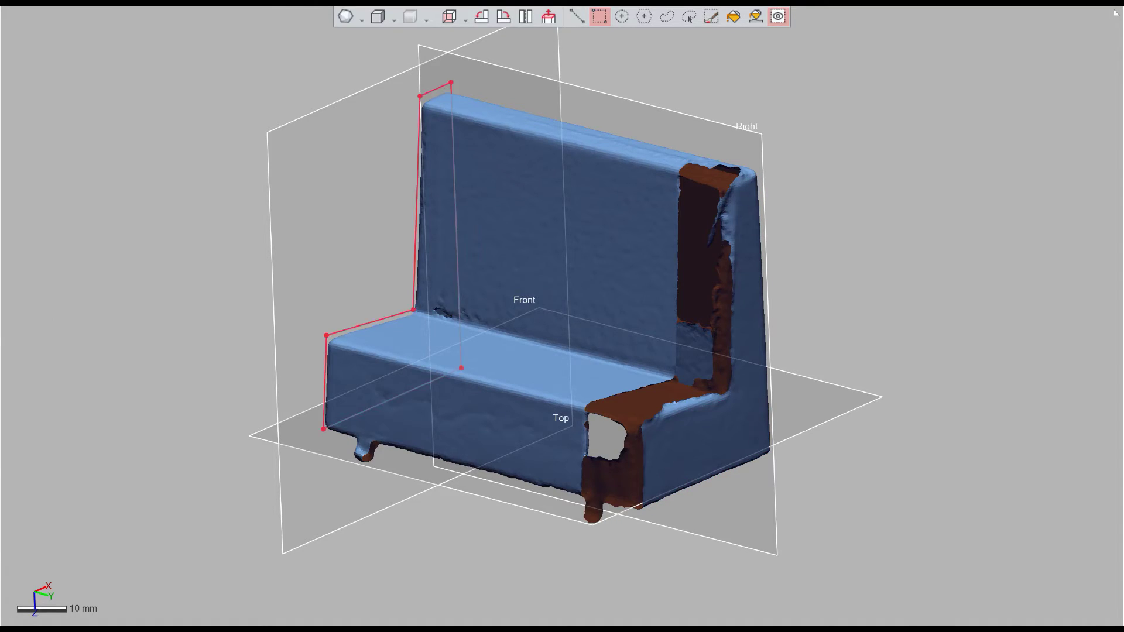
{"action": "right_click_drag", "start_coordinate": [173, 310], "coordinate": [841, 346]}
{"action": "right_click_drag", "start_coordinate": [760, 247], "coordinate": [493, 272]}
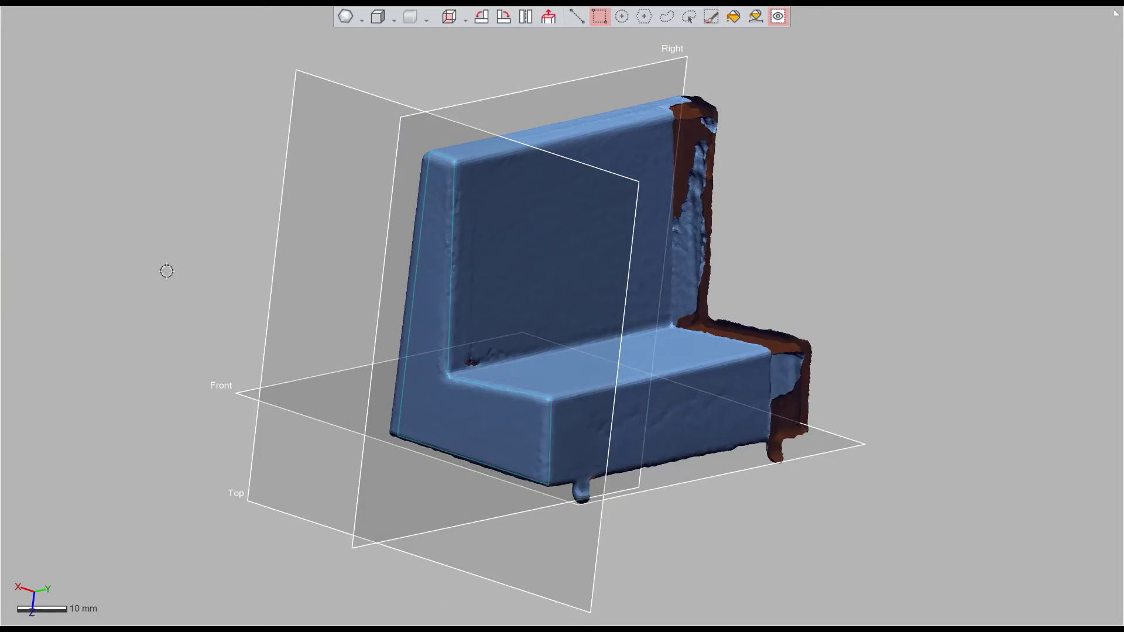
Display the solid seat shell over the mesh and examine how closely the two match from several sides.
{"action": "middle_click_drag", "start_coordinate": [166, 270], "coordinate": [178, 304]}
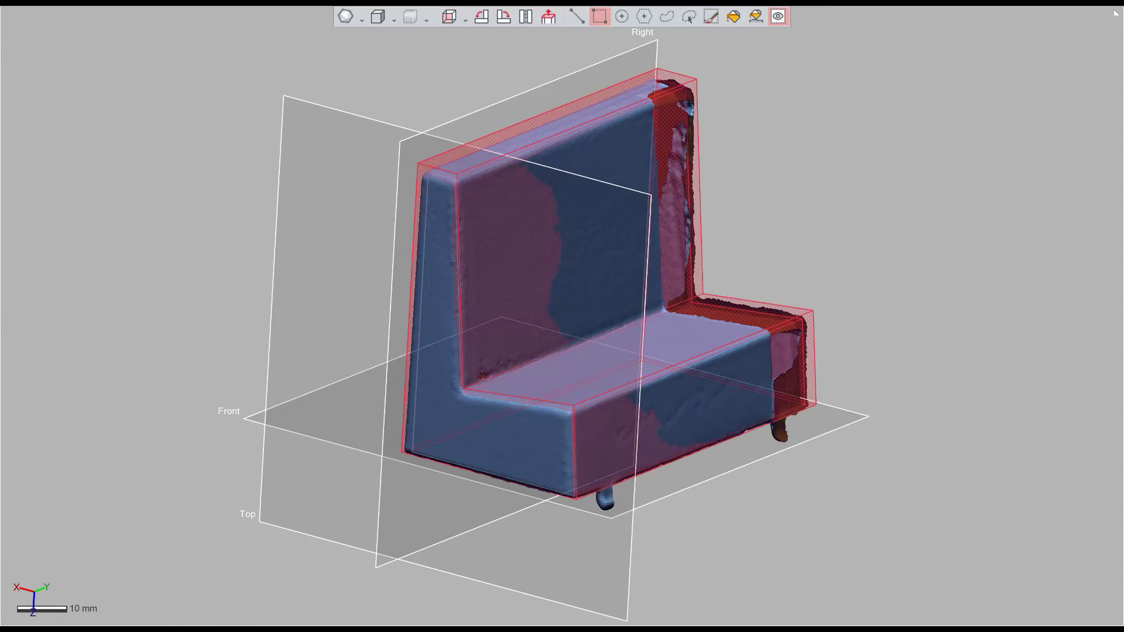
{"action": "key", "text": "Return"}
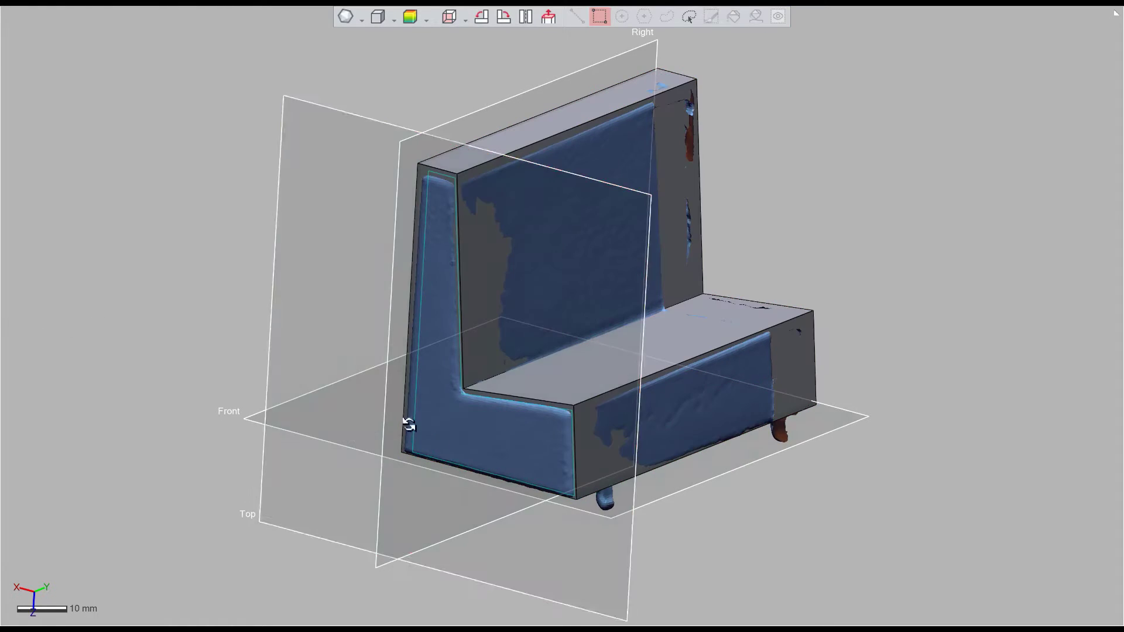
{"action": "right_click_drag", "start_coordinate": [407, 424], "coordinate": [216, 403]}
{"action": "middle_click_drag", "start_coordinate": [196, 402], "coordinate": [664, 180]}
{"action": "mouse_move", "coordinate": [664, 180]}
{"action": "right_mouse_down"}
{"action": "mouse_move", "coordinate": [670, 19]}
{"action": "mouse_move", "coordinate": [552, 328]}
{"action": "mouse_move", "coordinate": [462, 403]}
{"action": "mouse_move", "coordinate": [675, 176]}
{"action": "right_mouse_up"}
{"action": "mouse_move", "coordinate": [675, 176]}
{"action": "middle_mouse_down"}
{"action": "mouse_move", "coordinate": [743, 183]}
{"action": "mouse_move", "coordinate": [742, 123]}
{"action": "mouse_move", "coordinate": [45, 431]}
{"action": "middle_mouse_up"}
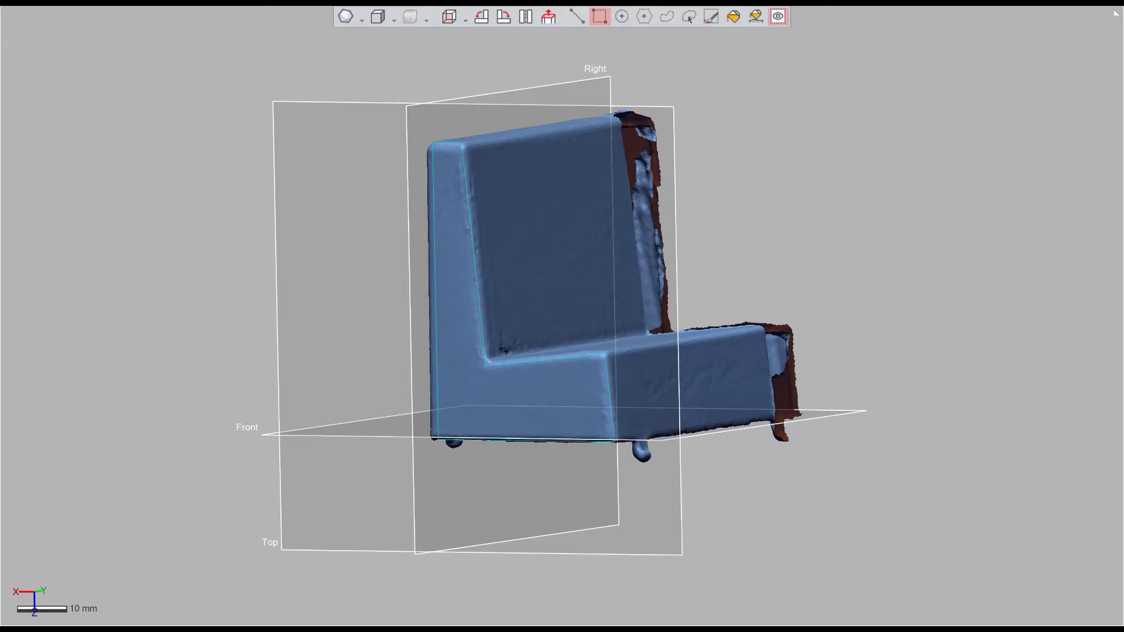
Roll the history forward through the sketch of two small rear leg rectangles on the seat's underside and their extrusion.
{"action": "right_click", "coordinate": [1, 273]}
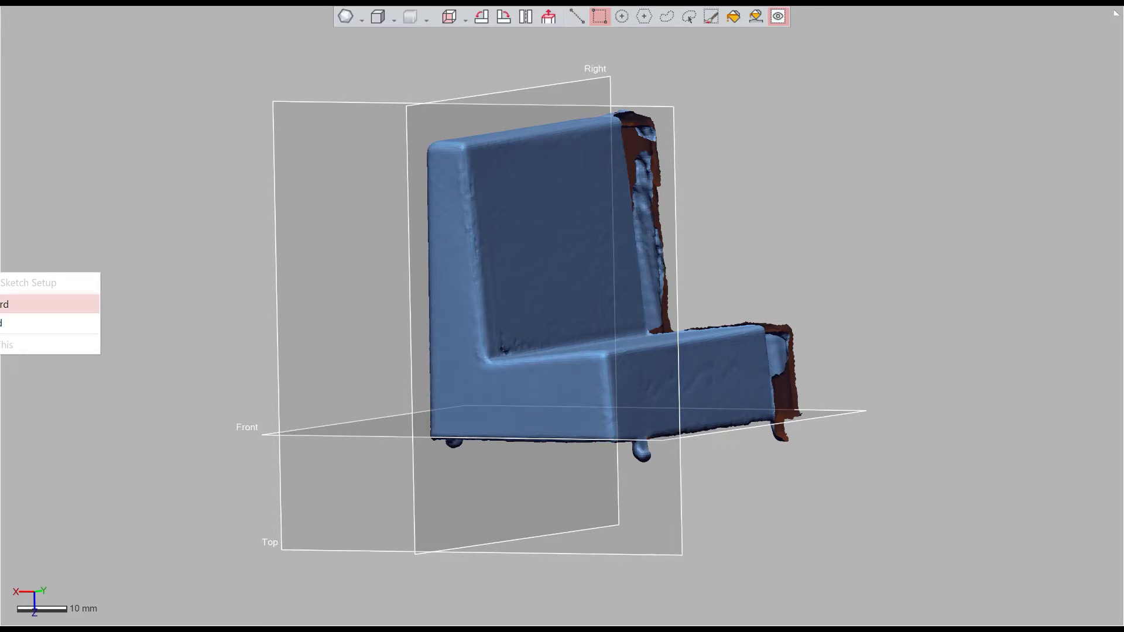
{"action": "left_click", "coordinate": [8, 304]}
{"action": "mouse_move", "coordinate": [435, 404]}
{"action": "middle_mouse_down"}
{"action": "mouse_move", "coordinate": [534, 166]}
{"action": "mouse_move", "coordinate": [814, 368]}
{"action": "mouse_move", "coordinate": [634, 303]}
{"action": "mouse_move", "coordinate": [671, 516]}
{"action": "mouse_move", "coordinate": [741, 514]}
{"action": "middle_mouse_up"}
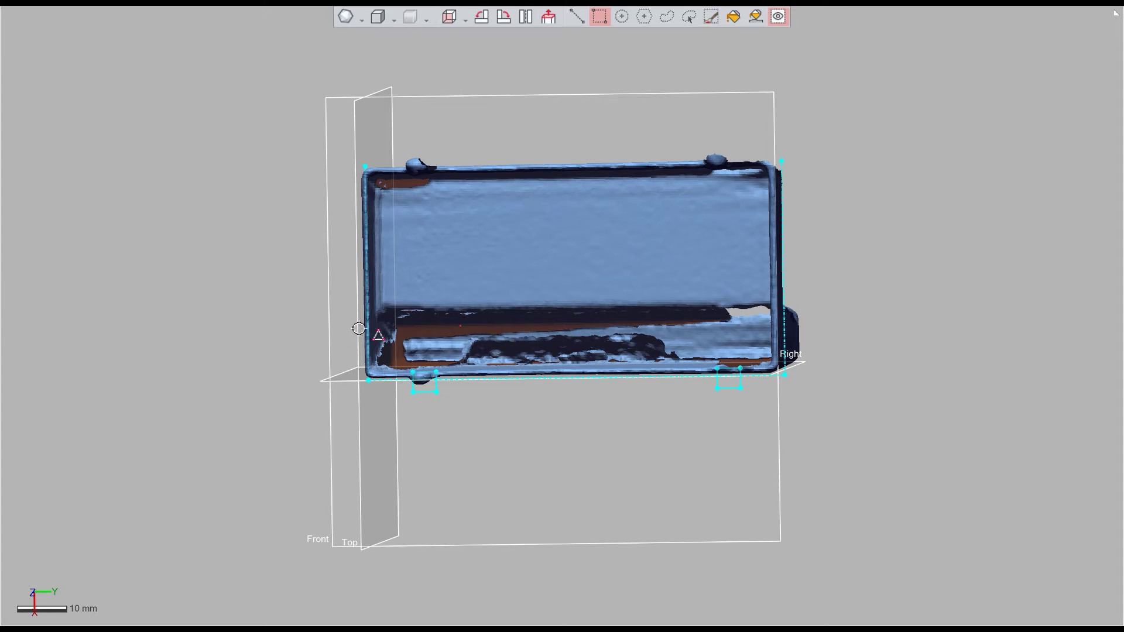
{"action": "right_click", "coordinate": [1, 285]}
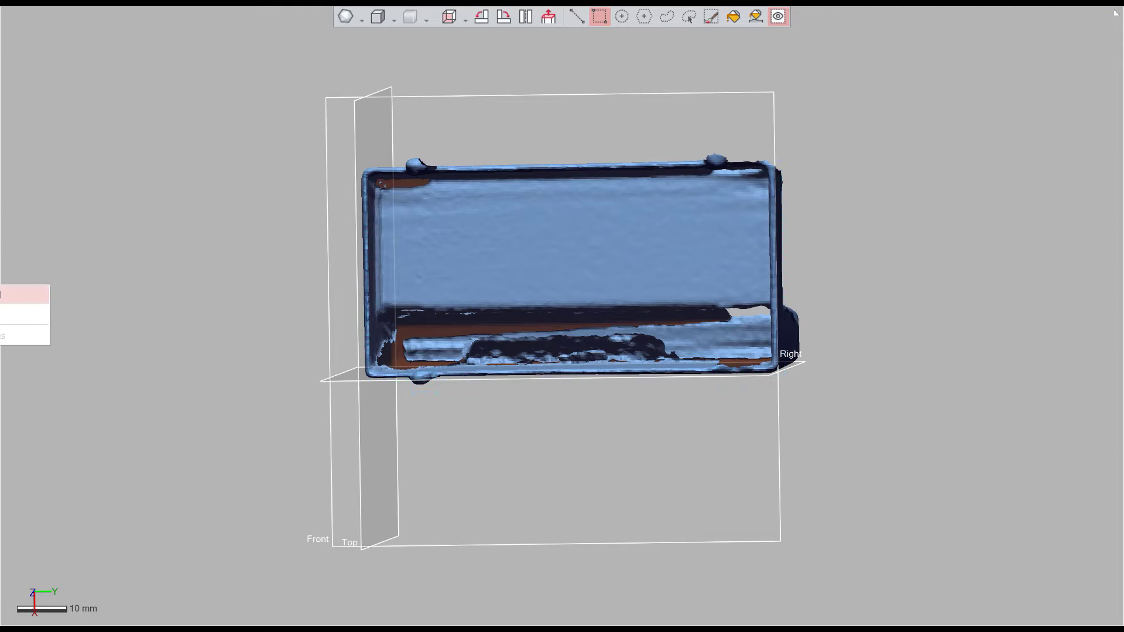
{"action": "left_click", "coordinate": [12, 295]}
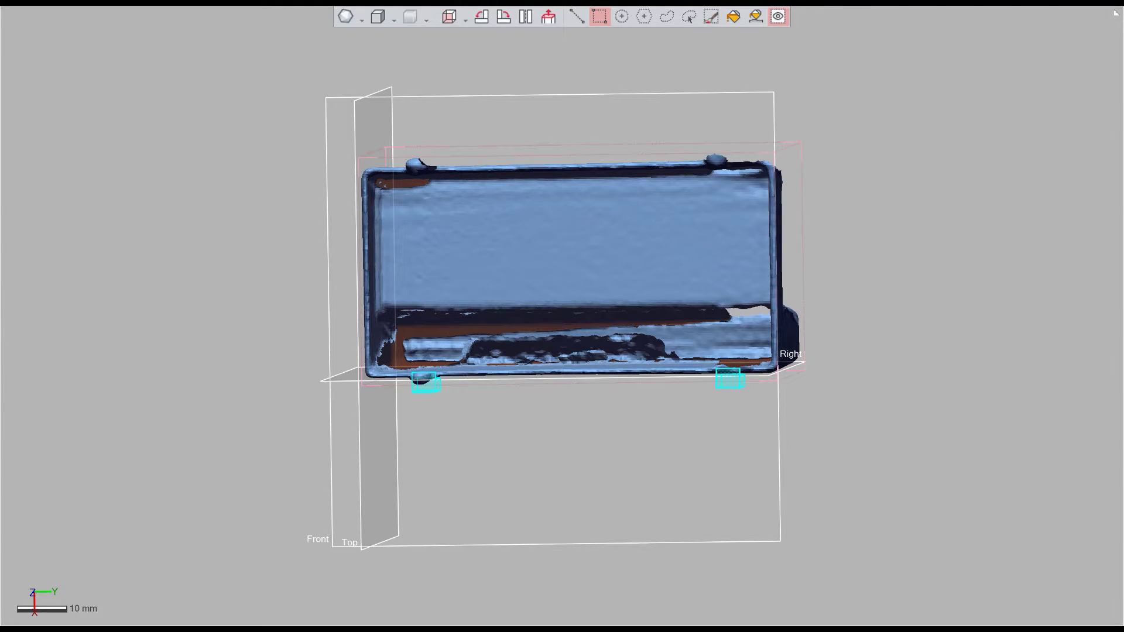
Show the solid body and roll the history forward through the side profile sketch and cut that shorten the rear legs.
{"action": "right_click_drag", "start_coordinate": [406, 474], "coordinate": [369, 456]}
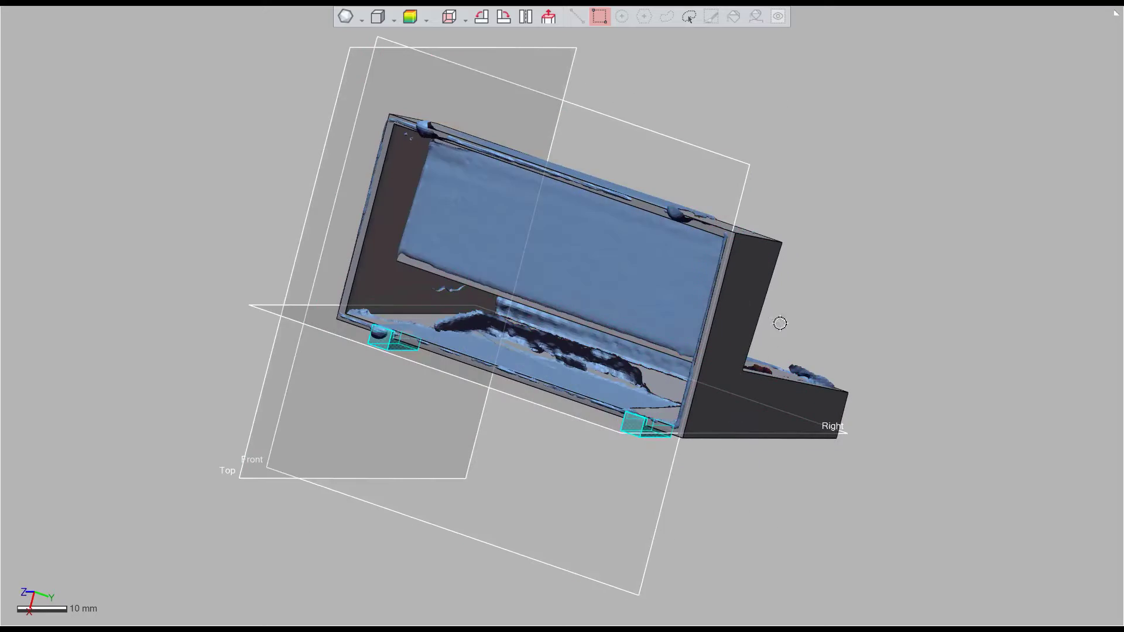
{"action": "mouse_move", "coordinate": [780, 324]}
{"action": "right_mouse_down"}
{"action": "mouse_move", "coordinate": [492, 270]}
{"action": "mouse_move", "coordinate": [419, 271]}
{"action": "mouse_move", "coordinate": [512, 283]}
{"action": "mouse_move", "coordinate": [466, 328]}
{"action": "mouse_move", "coordinate": [371, 478]}
{"action": "mouse_move", "coordinate": [246, 436]}
{"action": "right_mouse_up"}
{"action": "right_click", "coordinate": [1, 305]}
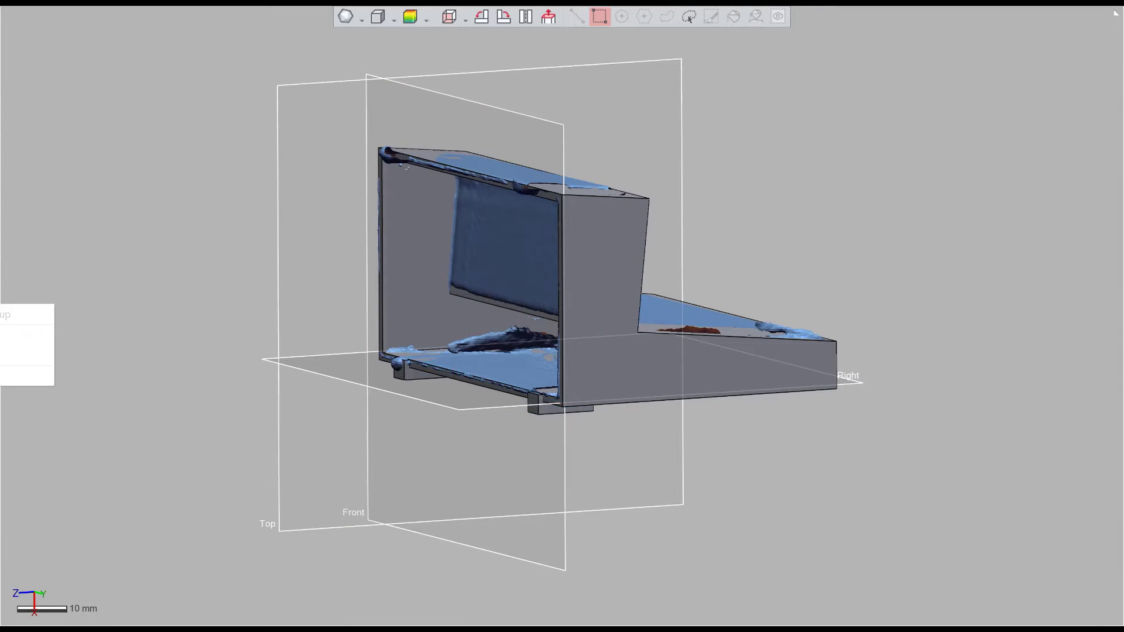
{"action": "left_click", "coordinate": [1, 336]}
{"action": "mouse_move", "coordinate": [126, 363]}
{"action": "right_mouse_down"}
{"action": "mouse_move", "coordinate": [296, 366]}
{"action": "mouse_move", "coordinate": [256, 364]}
{"action": "right_mouse_up"}
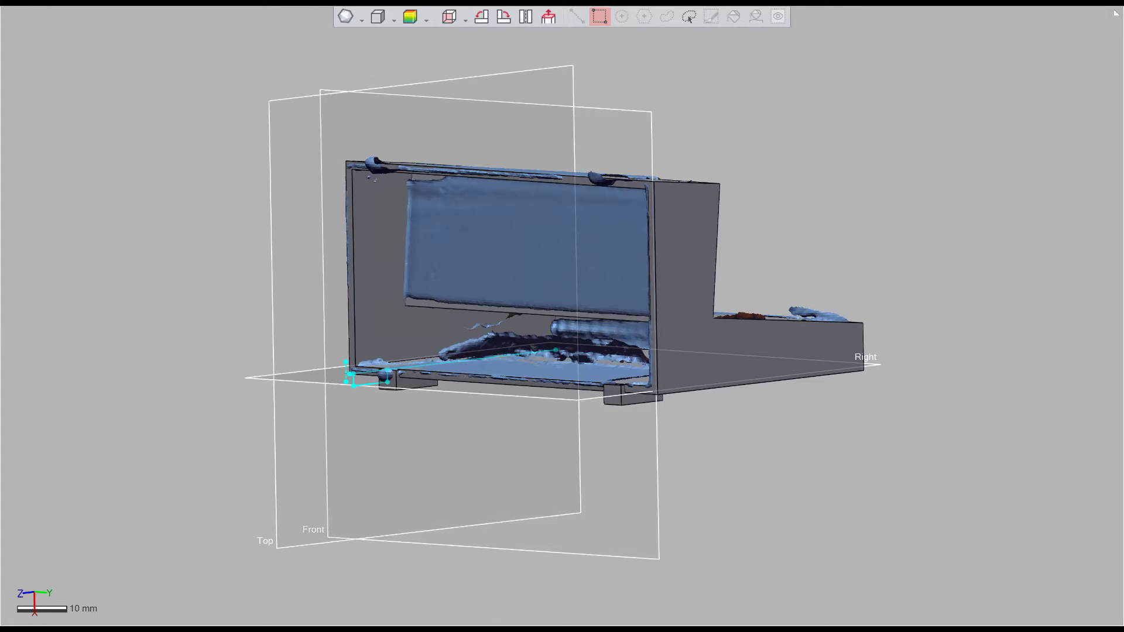
{"action": "right_click", "coordinate": [2, 320]}
{"action": "left_click", "coordinate": [1, 330]}
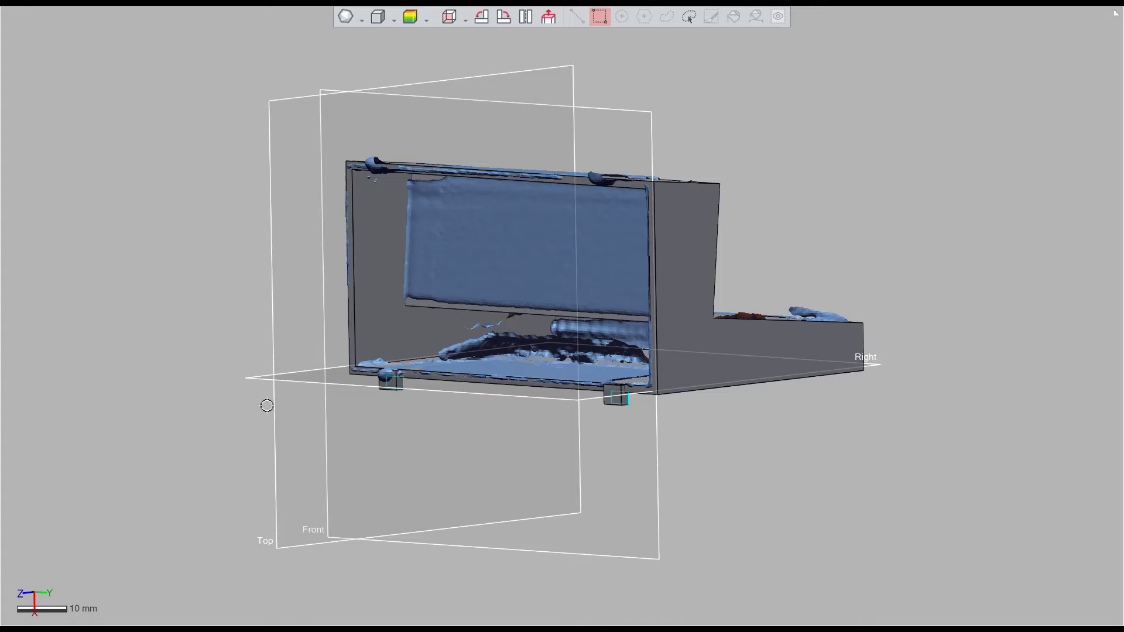
{"action": "mouse_move", "coordinate": [267, 406]}
{"action": "right_mouse_down"}
{"action": "mouse_move", "coordinate": [424, 261]}
{"action": "mouse_move", "coordinate": [406, 304]}
{"action": "mouse_move", "coordinate": [378, 331]}
{"action": "right_mouse_up"}
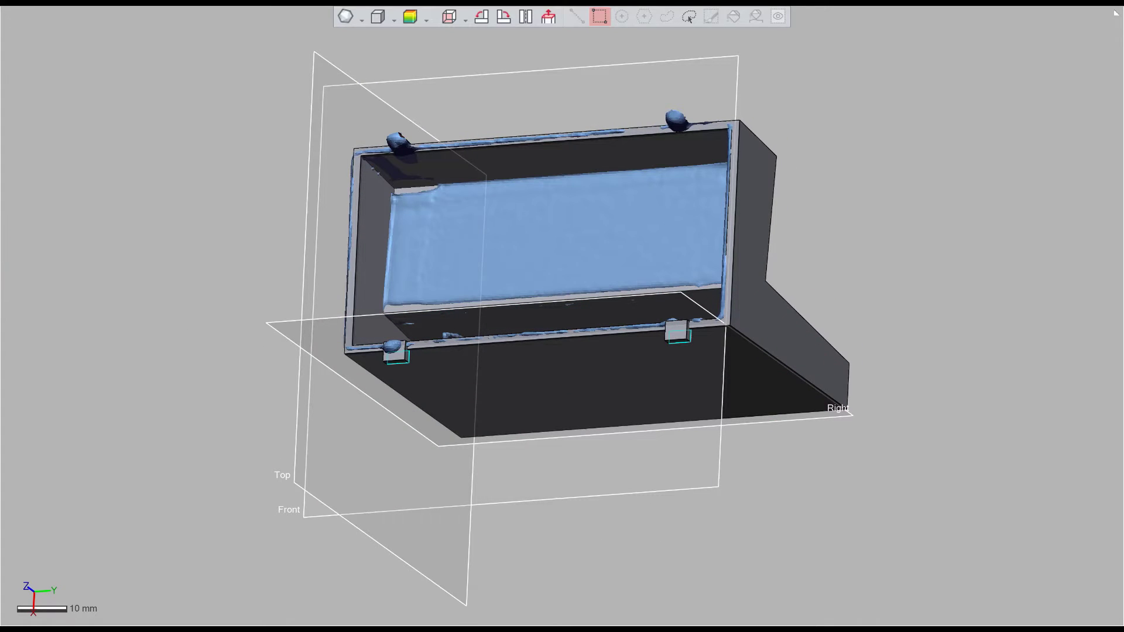
Roll the history forward through the sketch of two front leg rectangles and their extrusion into long bars.
{"action": "right_click", "coordinate": [1, 252]}
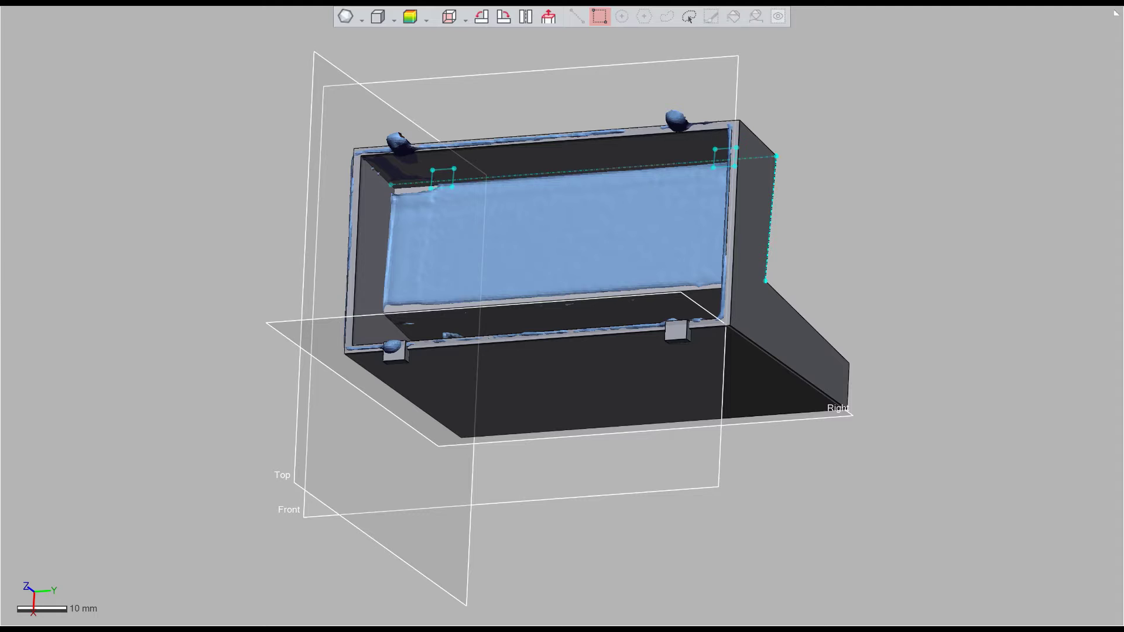
{"action": "right_click_drag", "start_coordinate": [296, 326], "coordinate": [466, 369]}
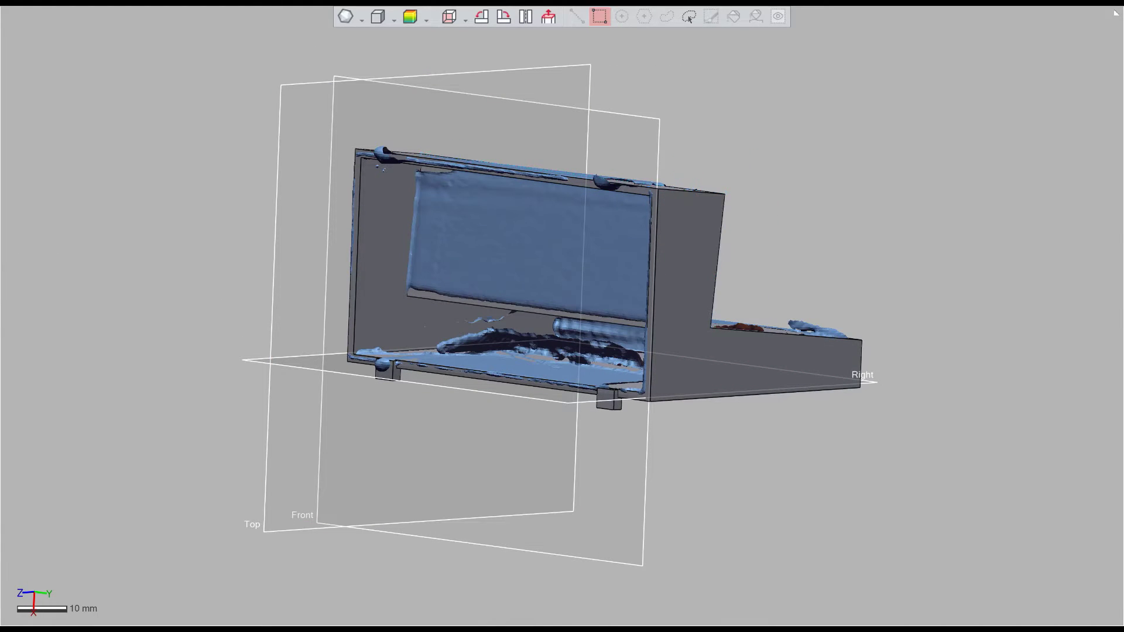
{"action": "right_click_drag", "start_coordinate": [123, 288], "coordinate": [102, 312]}
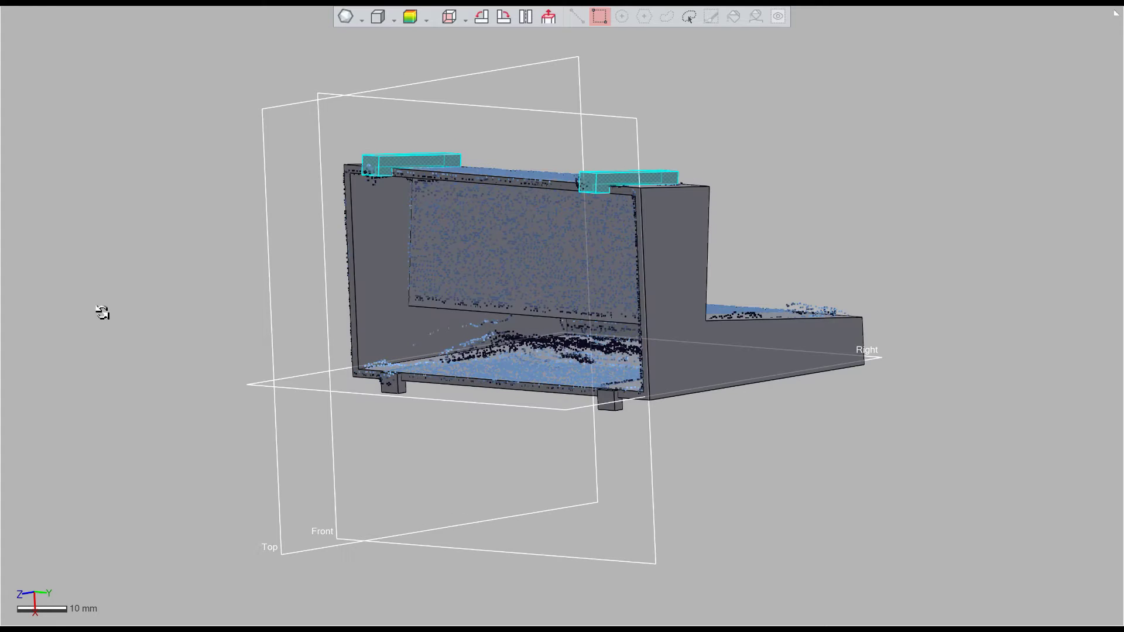
{"action": "right_click_drag", "start_coordinate": [336, 384], "coordinate": [213, 389]}
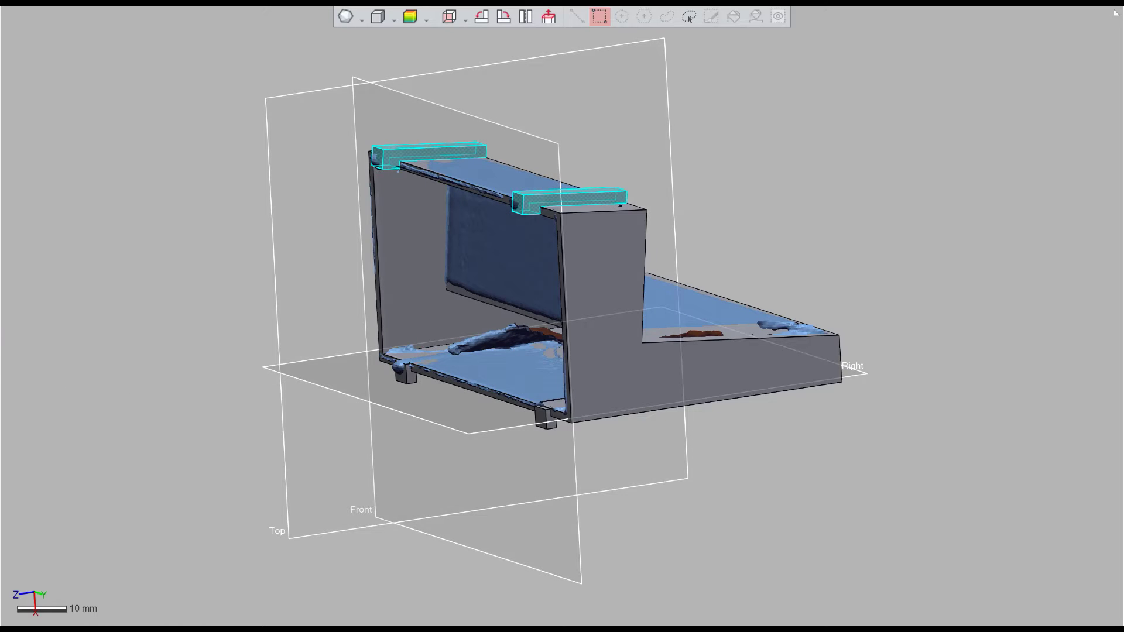
Roll the history forward through the side profile sketch and cut that trim the front bars into short hooked legs.
{"action": "right_click", "coordinate": [1, 287]}
{"action": "left_click", "coordinate": [12, 319]}
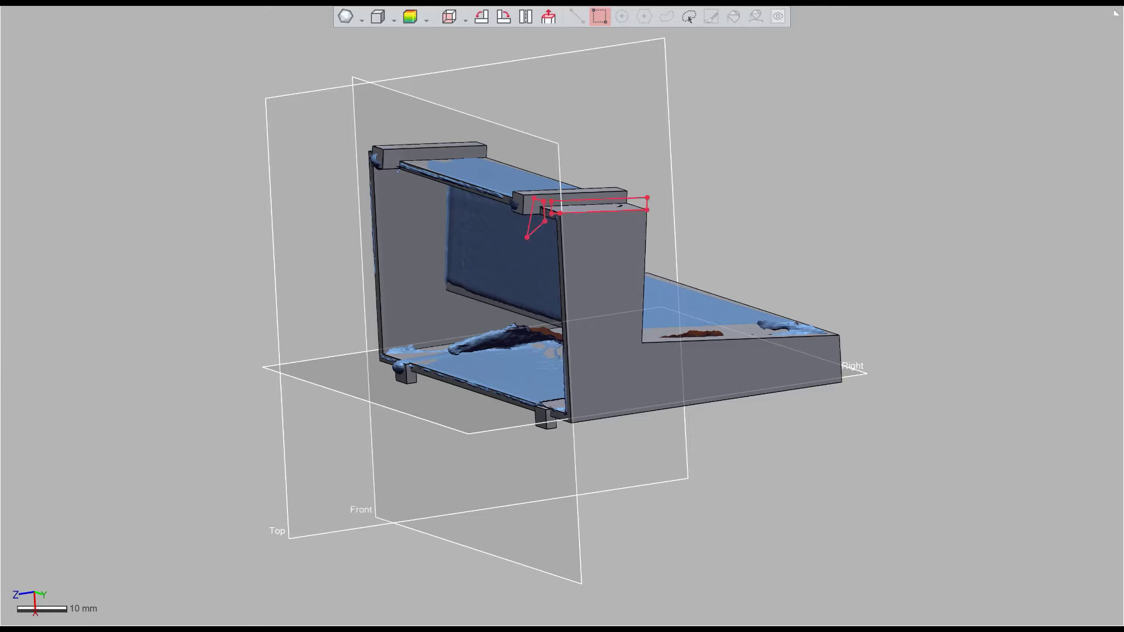
{"action": "right_click_drag", "start_coordinate": [262, 355], "coordinate": [242, 381]}
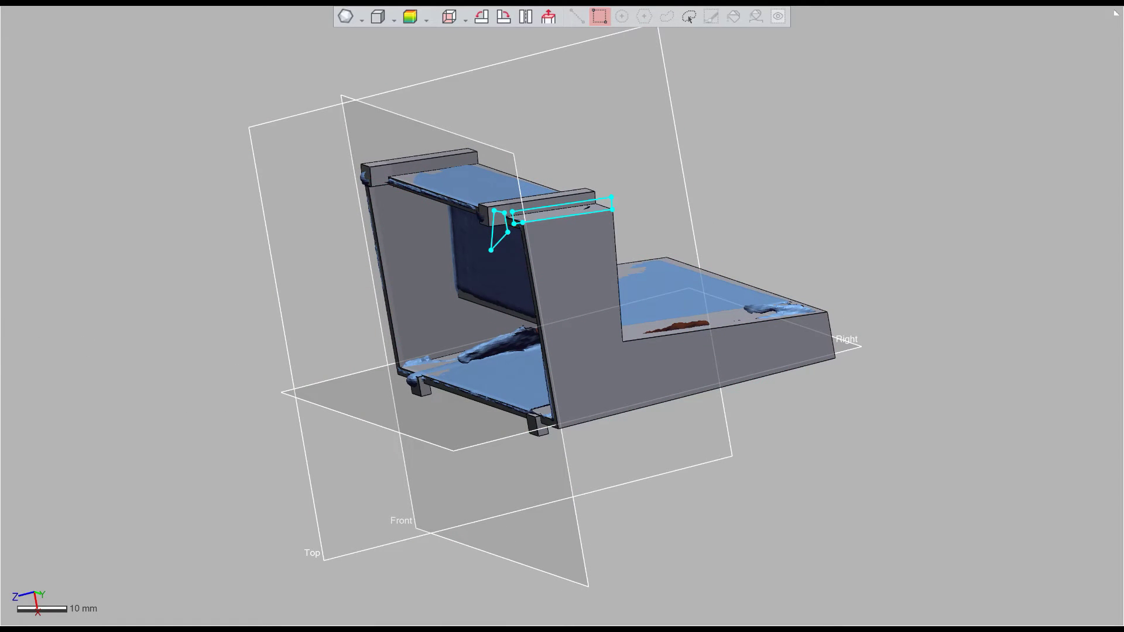
{"action": "right_click", "coordinate": [0, 305]}
{"action": "left_click", "coordinate": [2, 314]}
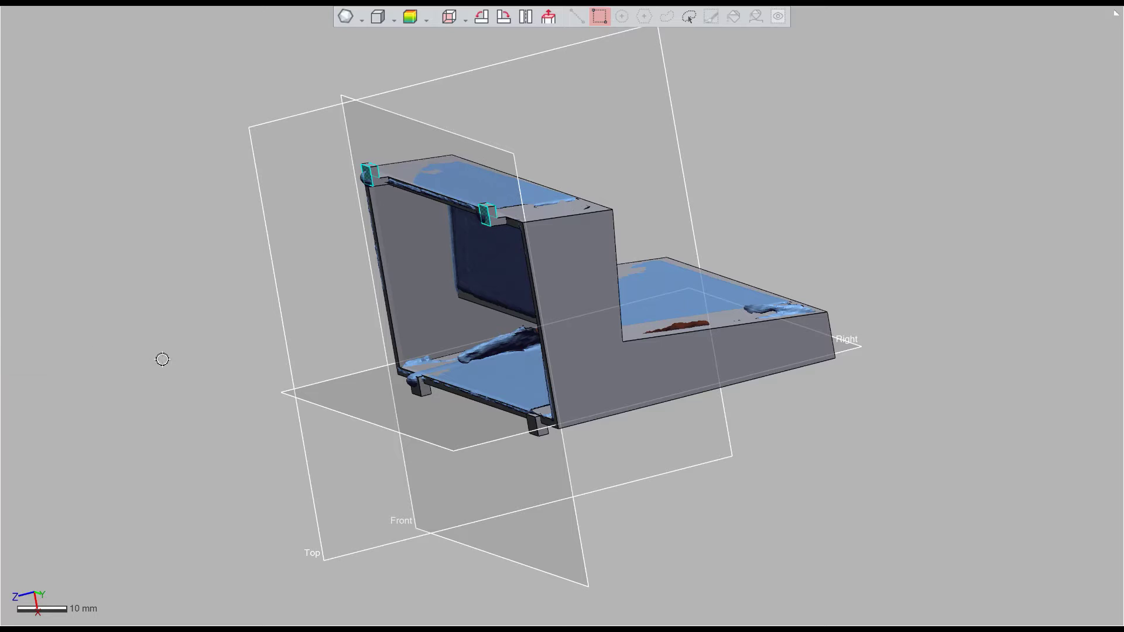
Hide the scan mesh and inspect the solid seat body with its hooked legs from the front.
{"action": "right_click_drag", "start_coordinate": [194, 289], "coordinate": [204, 506]}
{"action": "key", "text": "ctrl+1"}
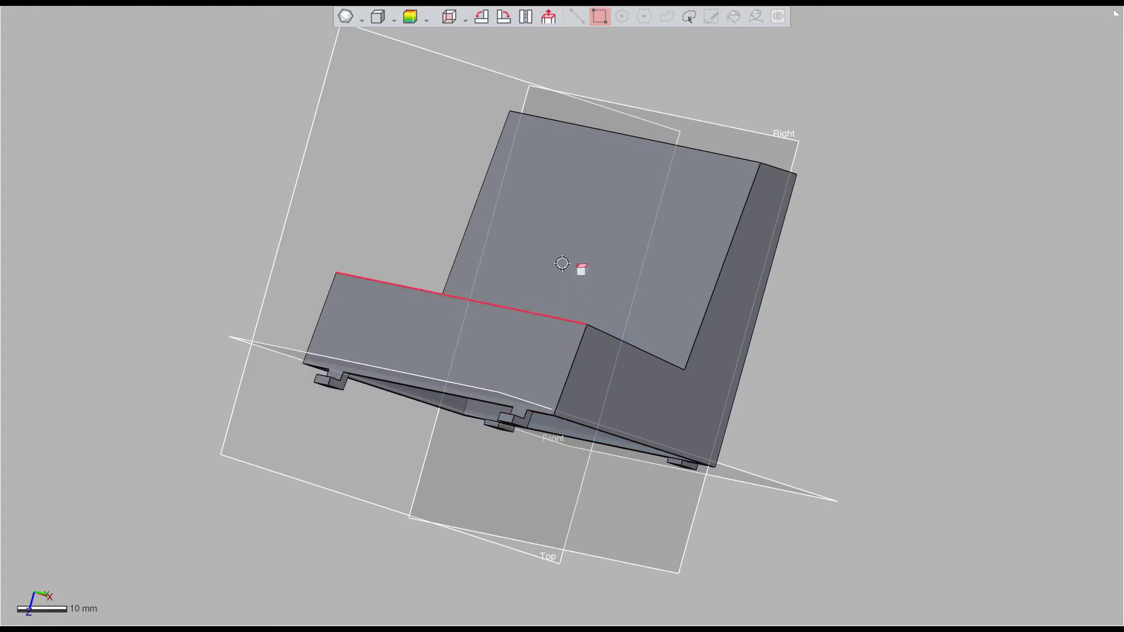
{"action": "right_click_drag", "start_coordinate": [562, 264], "coordinate": [334, 225]}
{"action": "right_click_drag", "start_coordinate": [629, 277], "coordinate": [911, 328]}
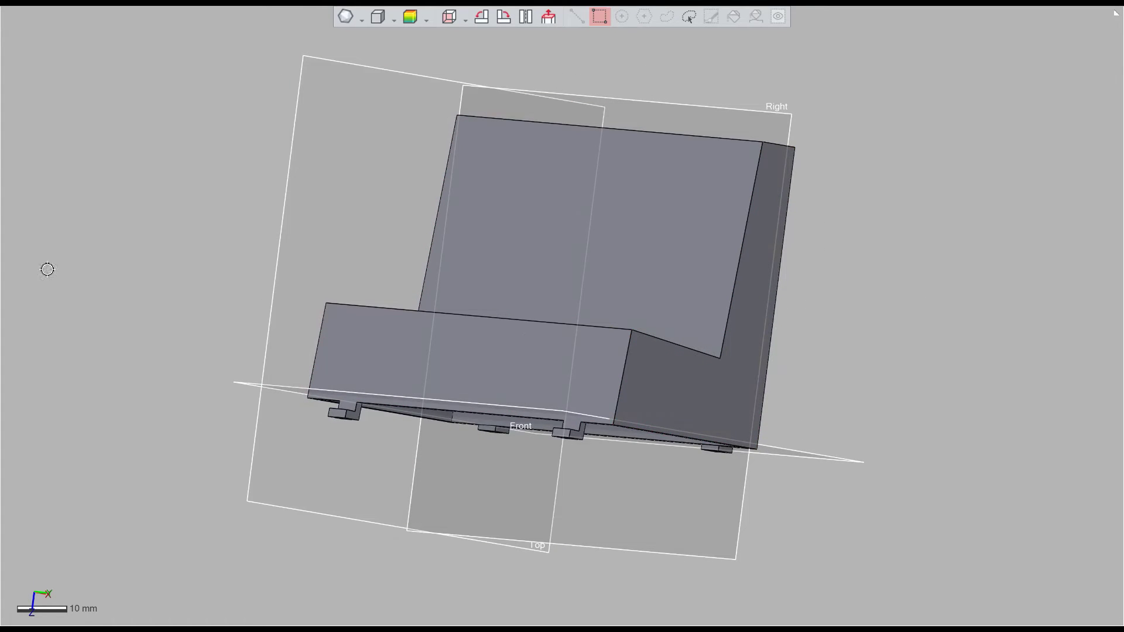
{"action": "right_click_drag", "start_coordinate": [186, 234], "coordinate": [100, 307]}
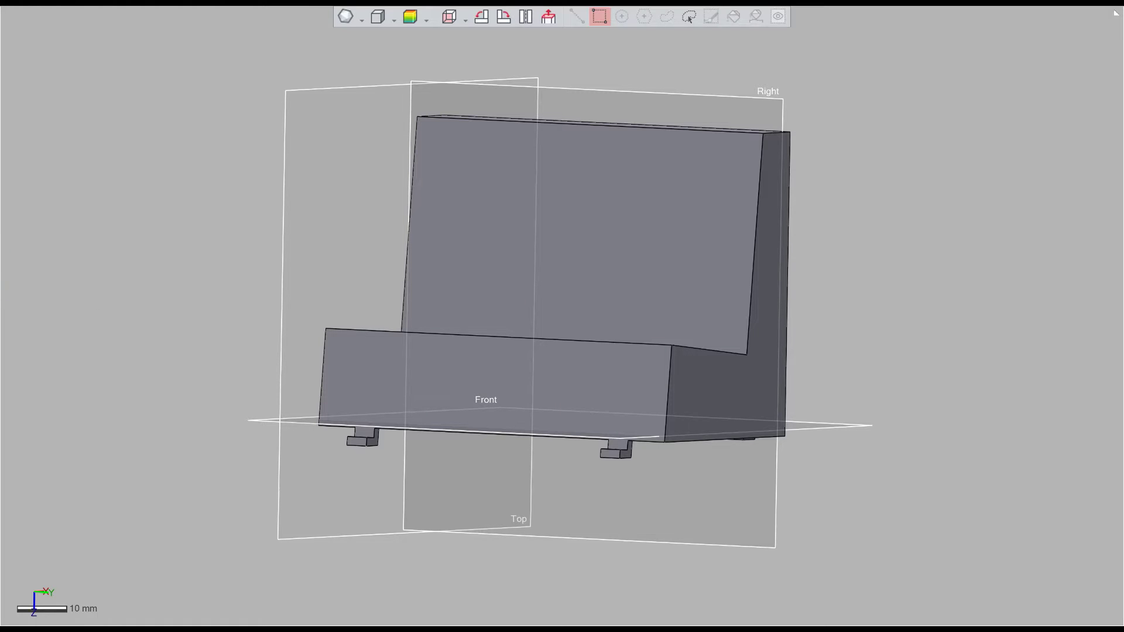
Roll the history forward to the fillets along the seat cushion, backrest and vertical corner edges.
{"action": "right_click", "coordinate": [1, 249]}
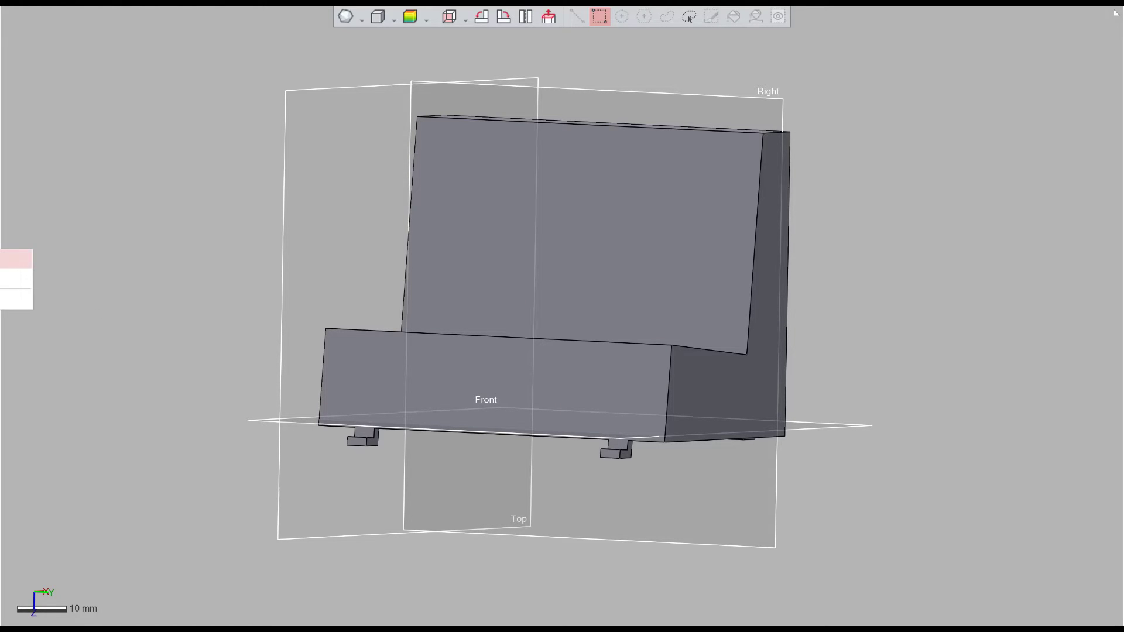
{"action": "left_click", "coordinate": [12, 258]}
{"action": "right_click_drag", "start_coordinate": [256, 304], "coordinate": [260, 343]}
{"action": "right_click_drag", "start_coordinate": [964, 220], "coordinate": [825, 222]}
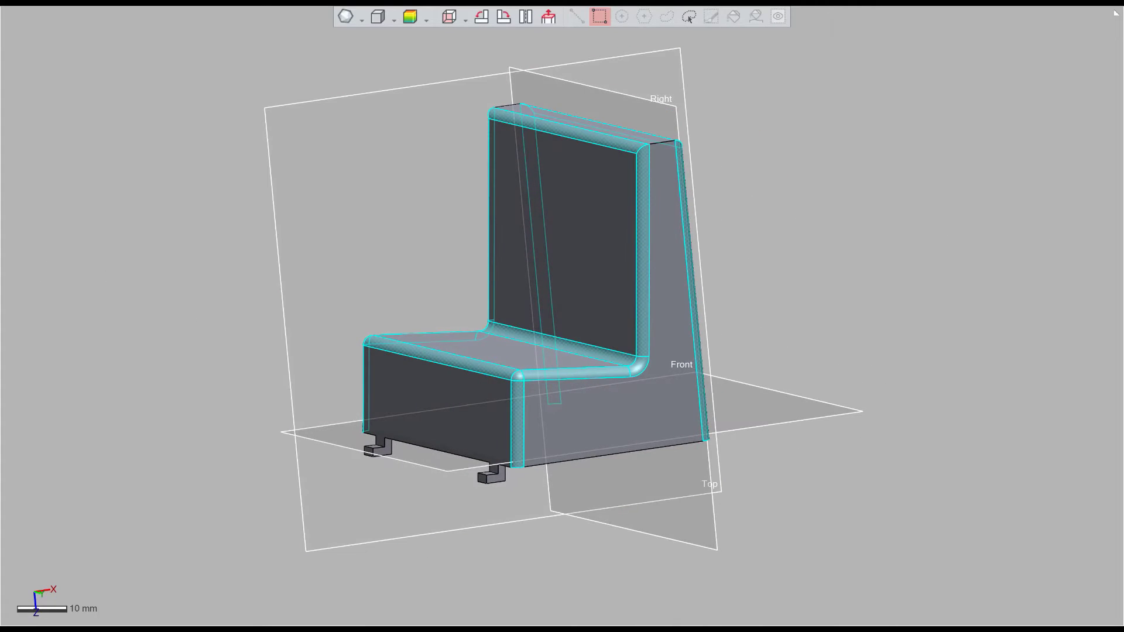
Roll the history forward to the fillets that round the undersides of the four hooked legs.
{"action": "right_click", "coordinate": [2, 268]}
{"action": "left_click", "coordinate": [11, 277]}
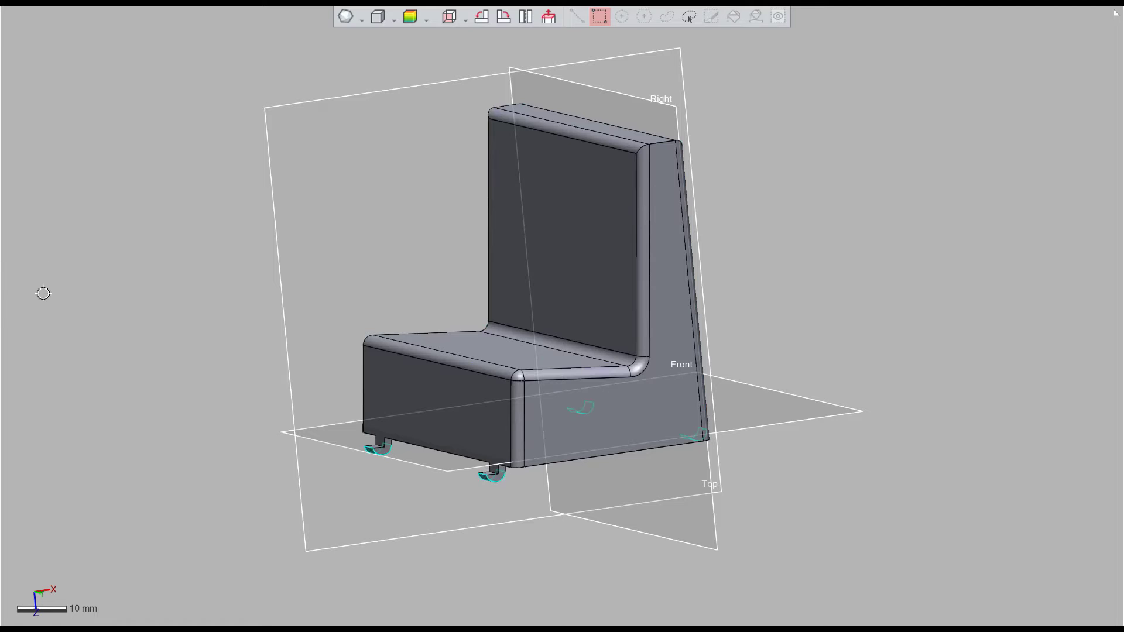
{"action": "right_click_drag", "start_coordinate": [196, 307], "coordinate": [550, 468]}
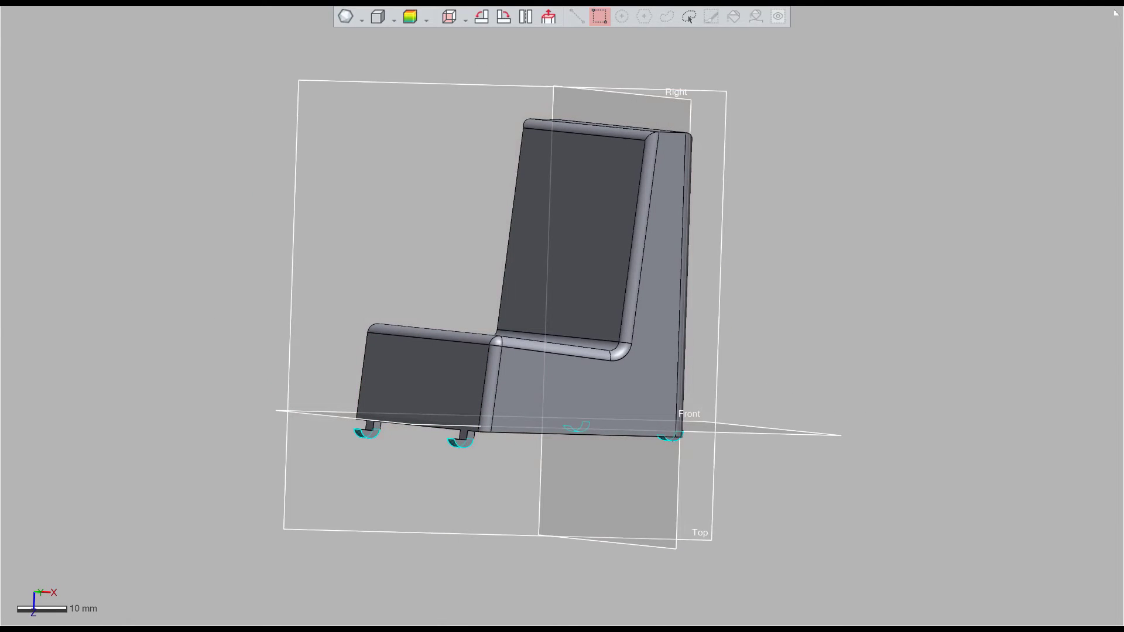
Roll the history forward to the fillets on the backrest's two upper end edges and hide the reference planes.
{"action": "right_click", "coordinate": [1, 287]}
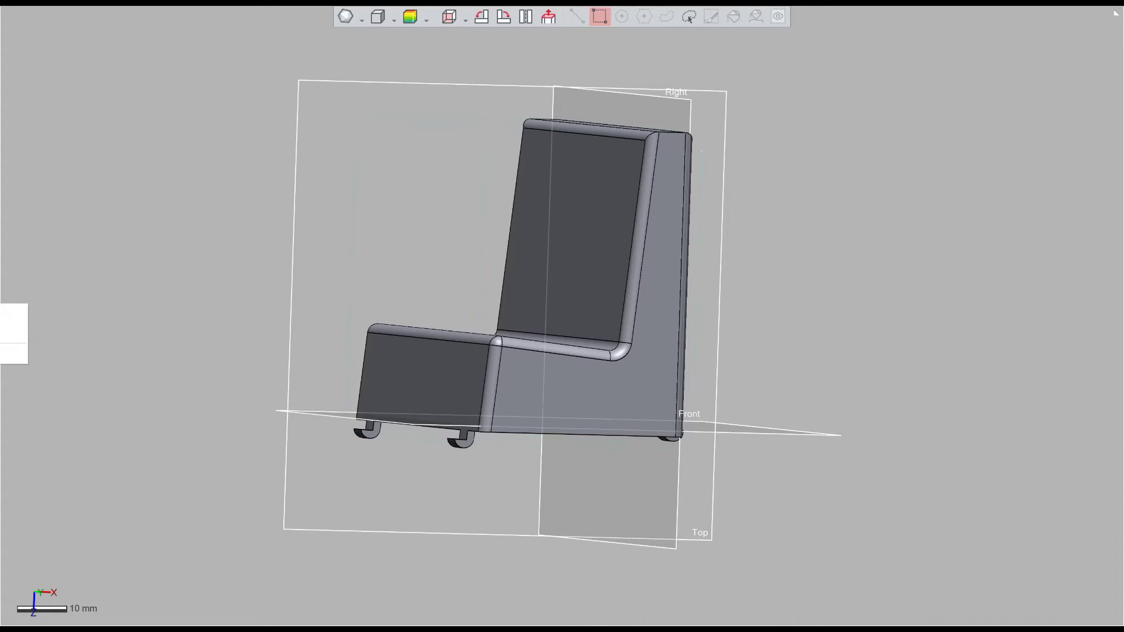
{"action": "right_click_drag", "start_coordinate": [229, 326], "coordinate": [603, 322]}
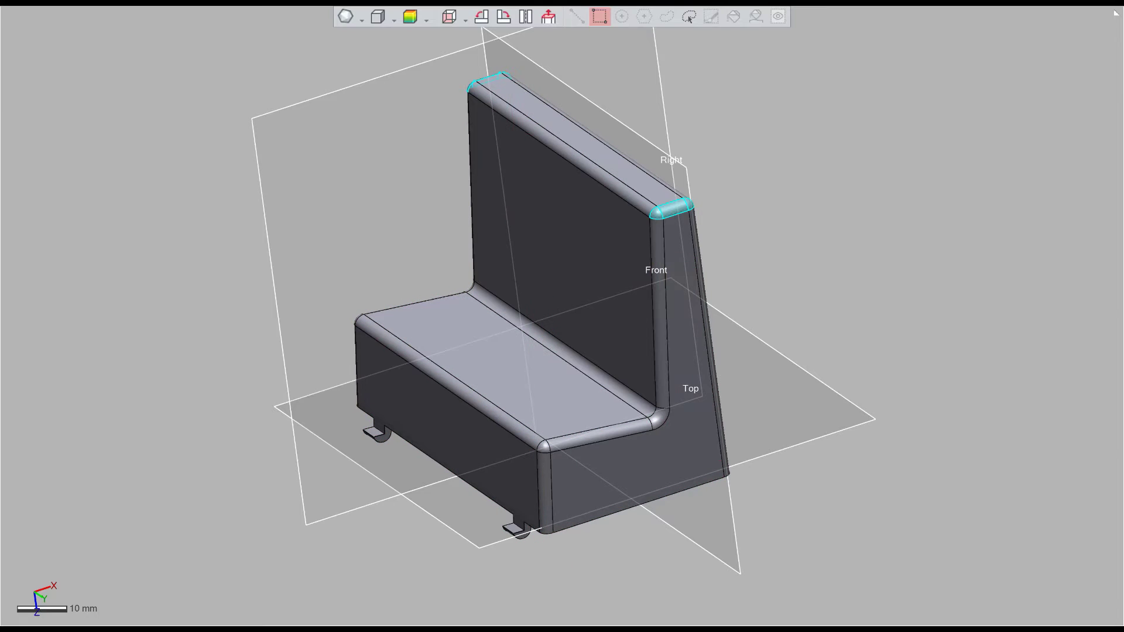
{"action": "middle_click_drag", "start_coordinate": [314, 514], "coordinate": [302, 457]}
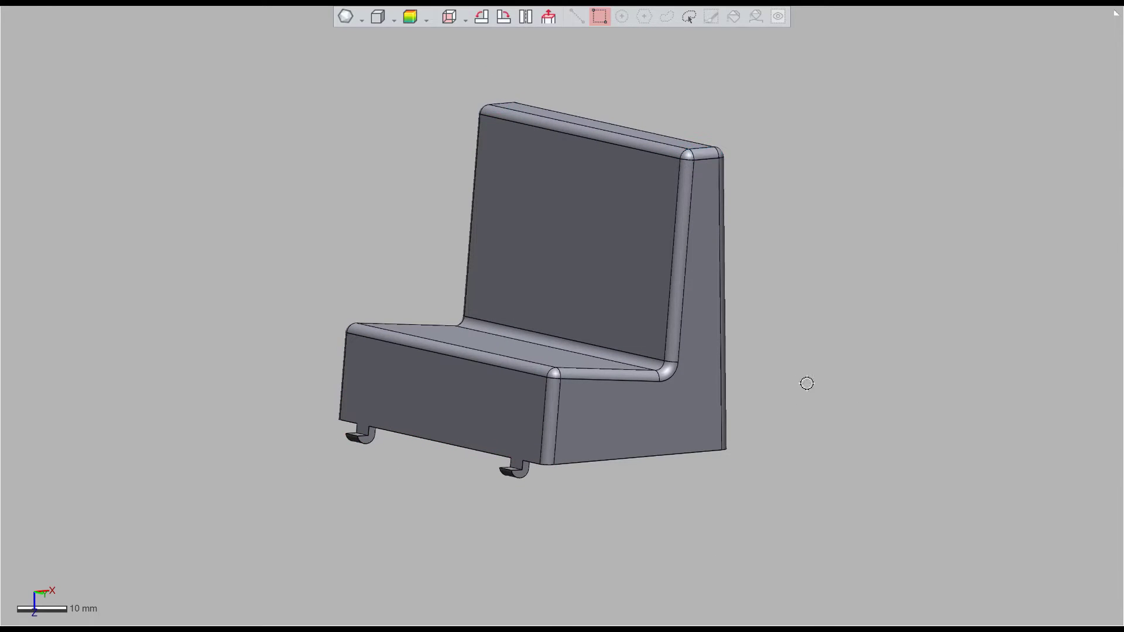
{"action": "middle_click_drag", "start_coordinate": [806, 383], "coordinate": [845, 340]}
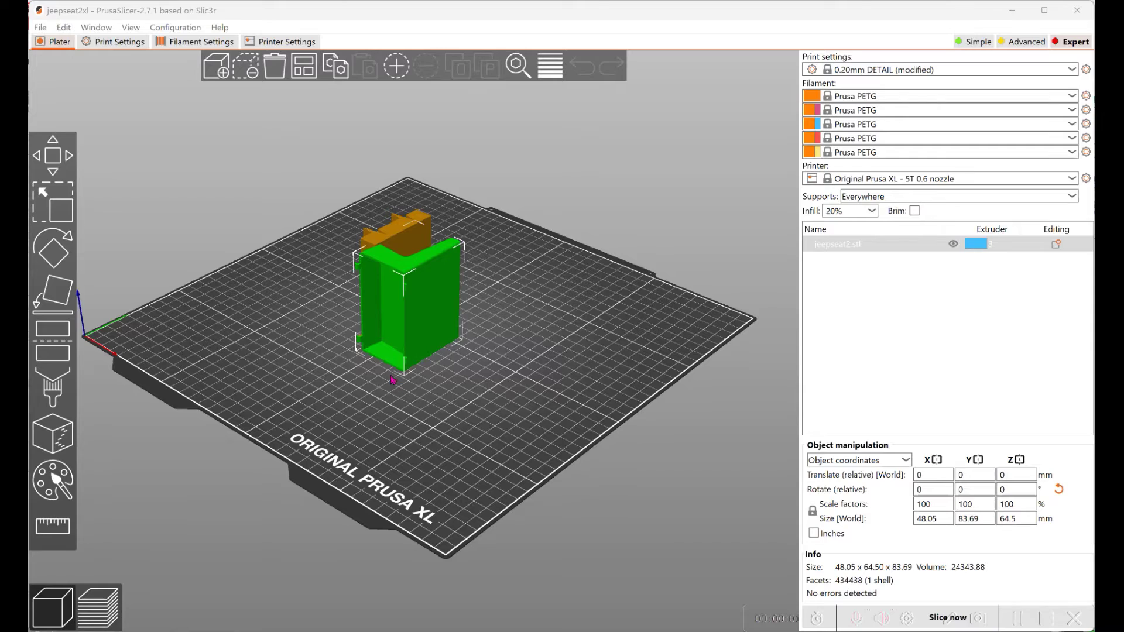
In PrusaSlicer, orient the jeepseat2.stl part upright on its L-shaped end face with Place on face, and deselect it.
{"action": "mouse_move", "coordinate": [445, 425]}
{"action": "left_mouse_down"}
{"action": "mouse_move", "coordinate": [422, 422]}
{"action": "mouse_move", "coordinate": [455, 429]}
{"action": "mouse_move", "coordinate": [421, 421]}
{"action": "mouse_move", "coordinate": [459, 416]}
{"action": "mouse_move", "coordinate": [452, 429]}
{"action": "left_mouse_up"}
{"action": "scroll", "coordinate": [452, 430], "scroll_direction": "up", "scroll_amount": 5}
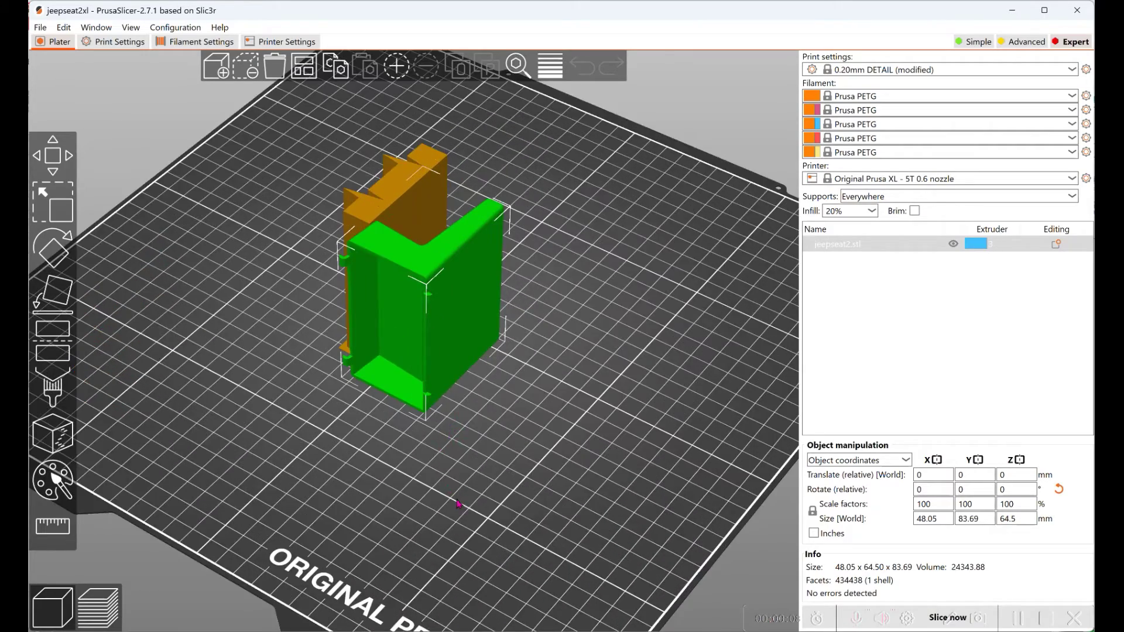
{"action": "mouse_move", "coordinate": [458, 503]}
{"action": "left_mouse_down"}
{"action": "mouse_move", "coordinate": [454, 484]}
{"action": "mouse_move", "coordinate": [460, 498]}
{"action": "left_mouse_up"}
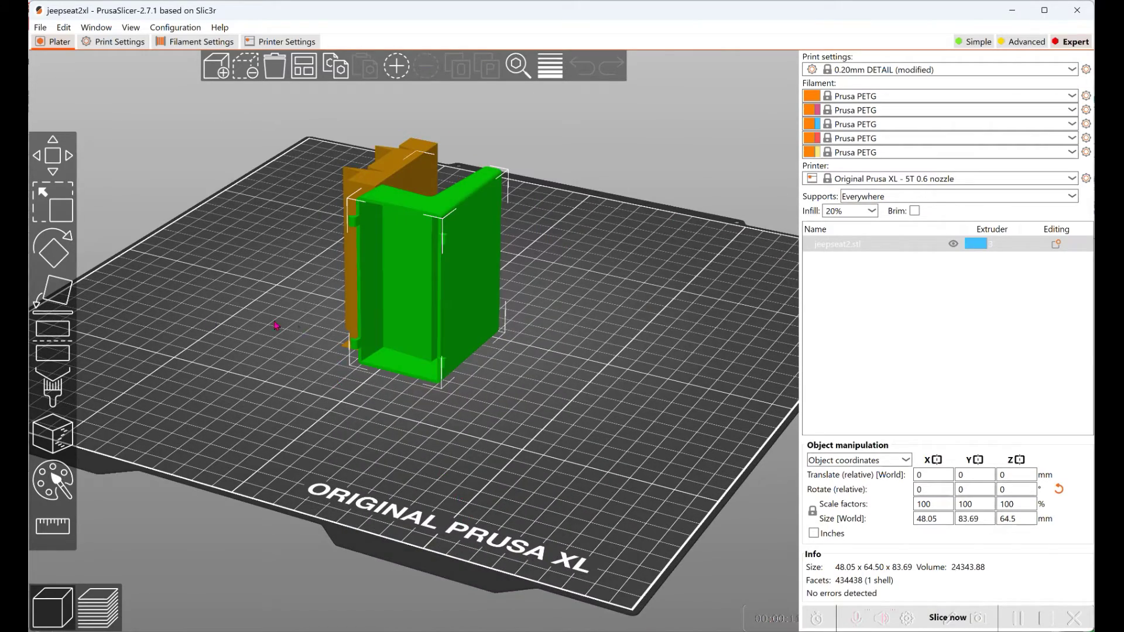
{"action": "left_click", "coordinate": [57, 309]}
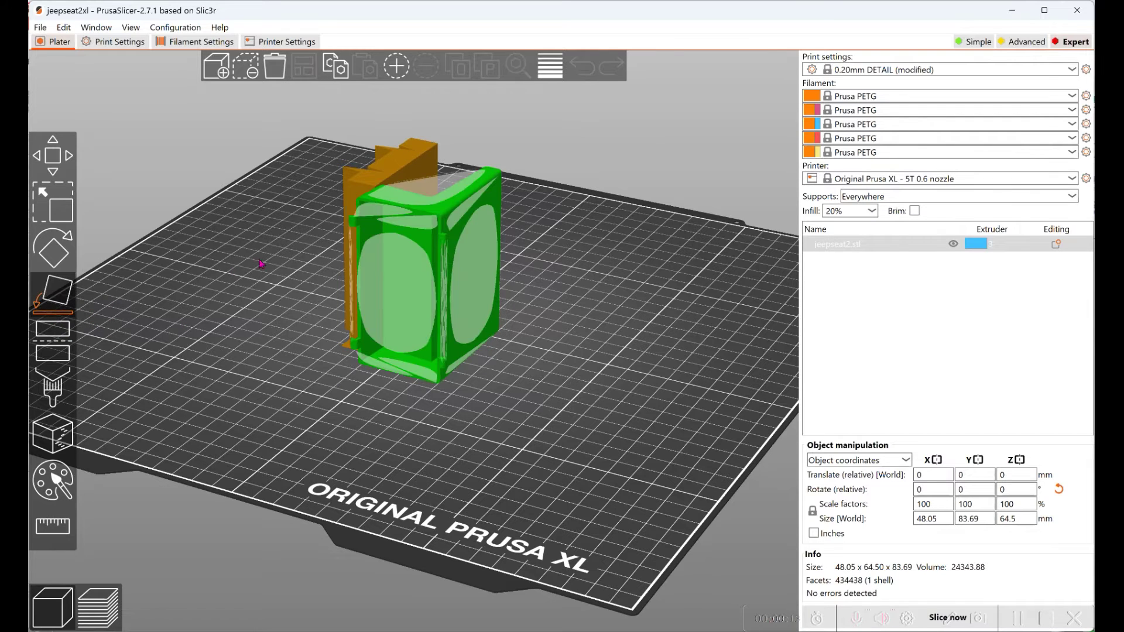
{"action": "left_click", "coordinate": [437, 195]}
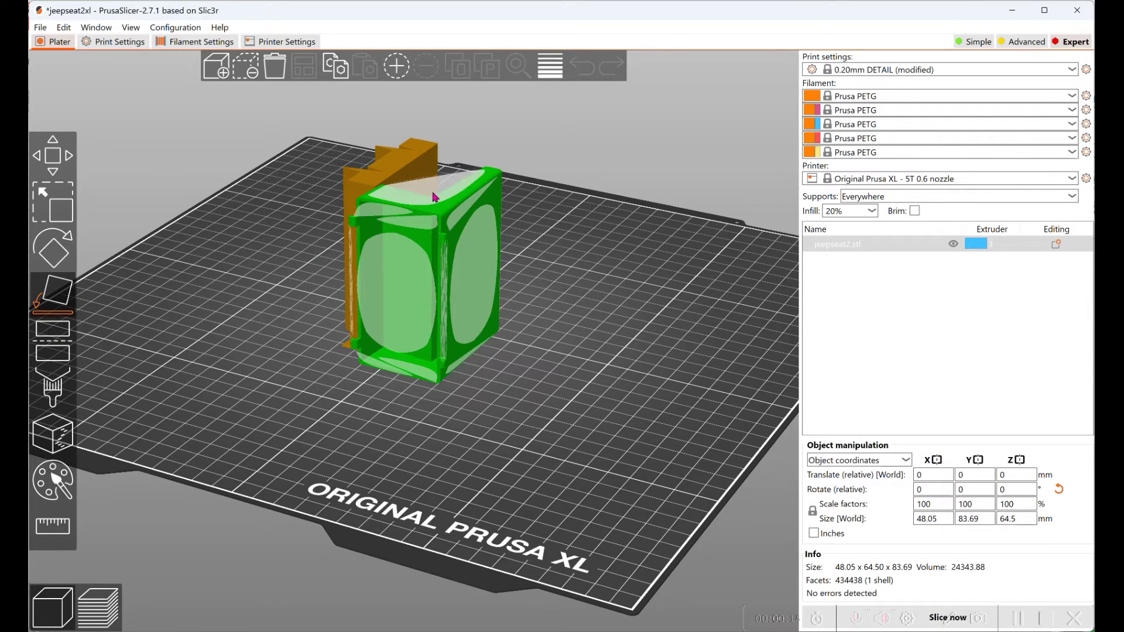
{"action": "left_click", "coordinate": [189, 355]}
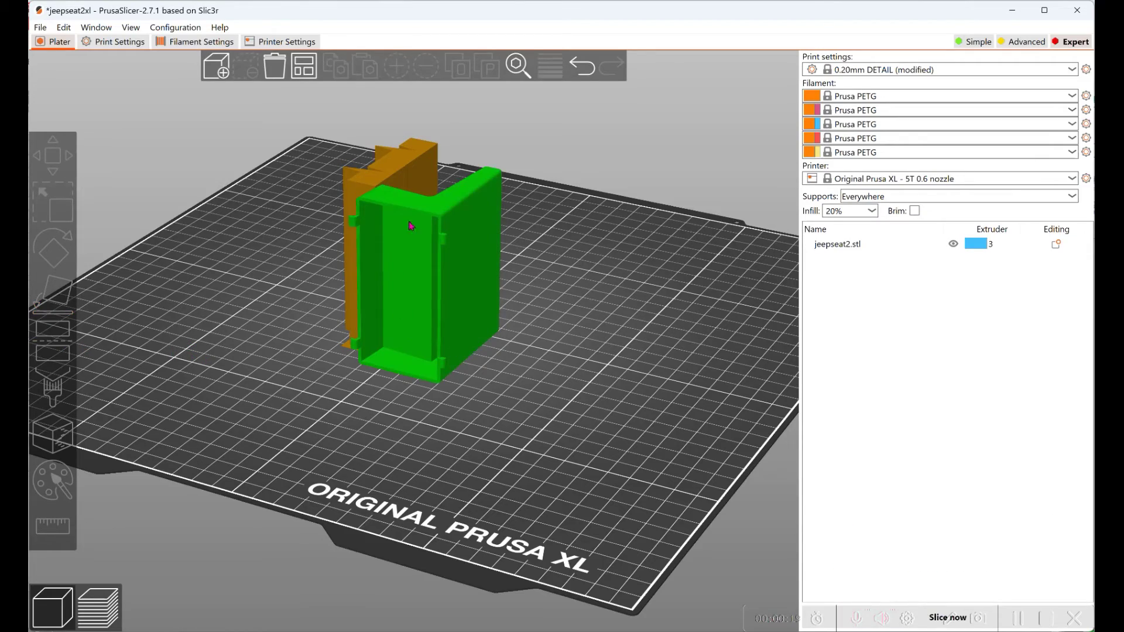
Move the seat part across the print bed, clear of the orange wipe tower.
{"action": "left_click_drag", "start_coordinate": [511, 308], "coordinate": [398, 251]}
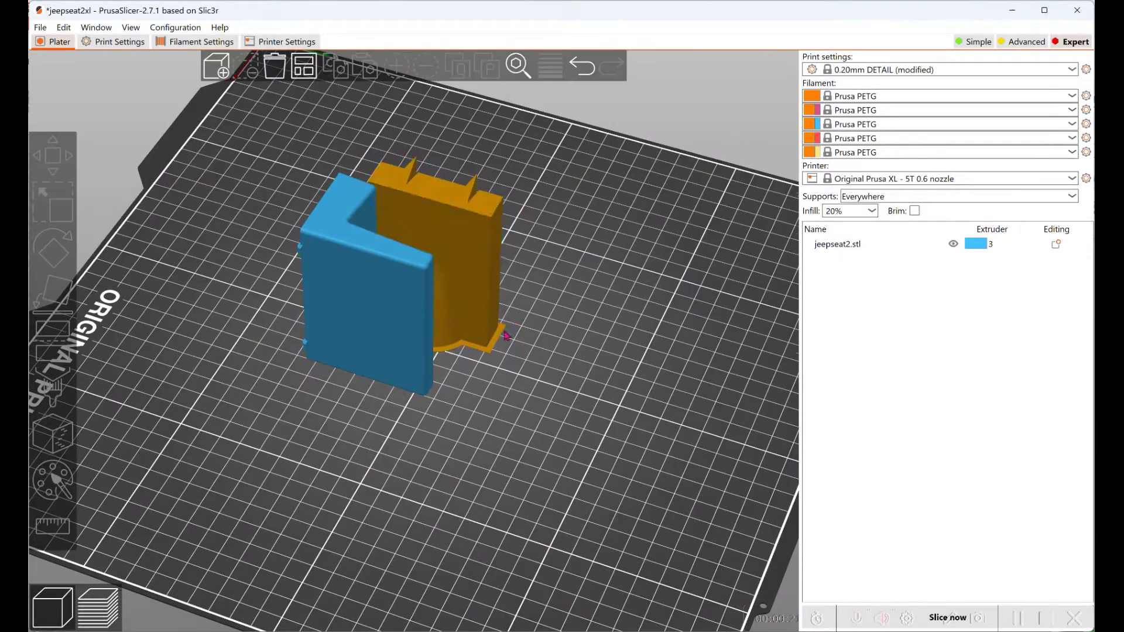
{"action": "left_click_drag", "start_coordinate": [331, 223], "coordinate": [317, 299]}
{"action": "left_click_drag", "start_coordinate": [302, 446], "coordinate": [358, 436]}
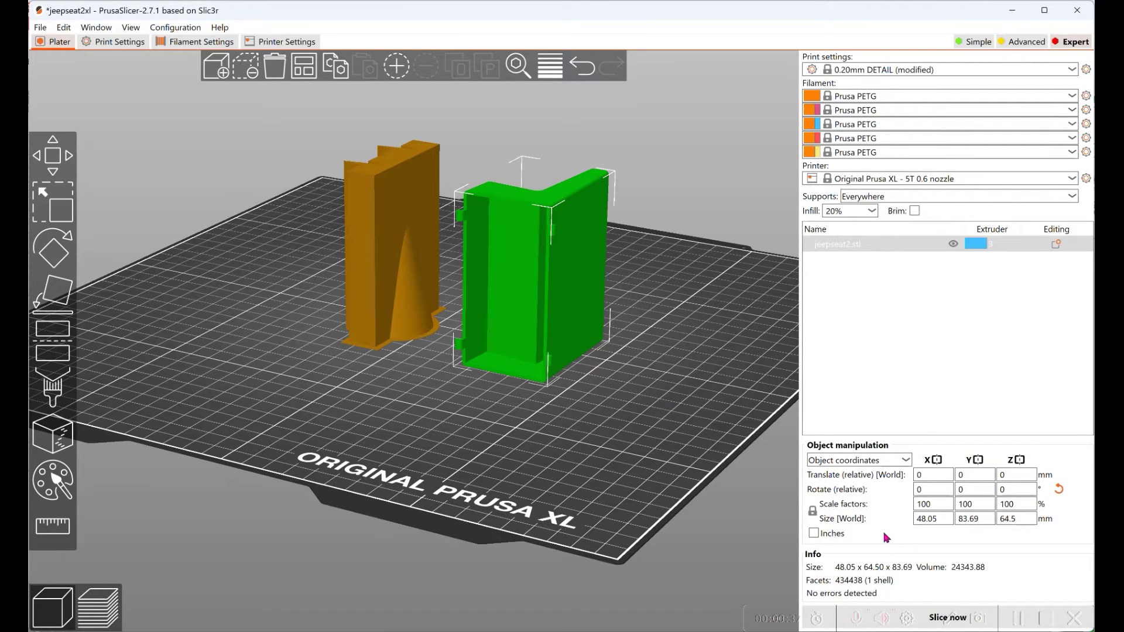
Slice the seat and review its support material from several sides, along with the filament usage, cost and estimated printing time.
{"action": "left_click", "coordinate": [938, 618]}
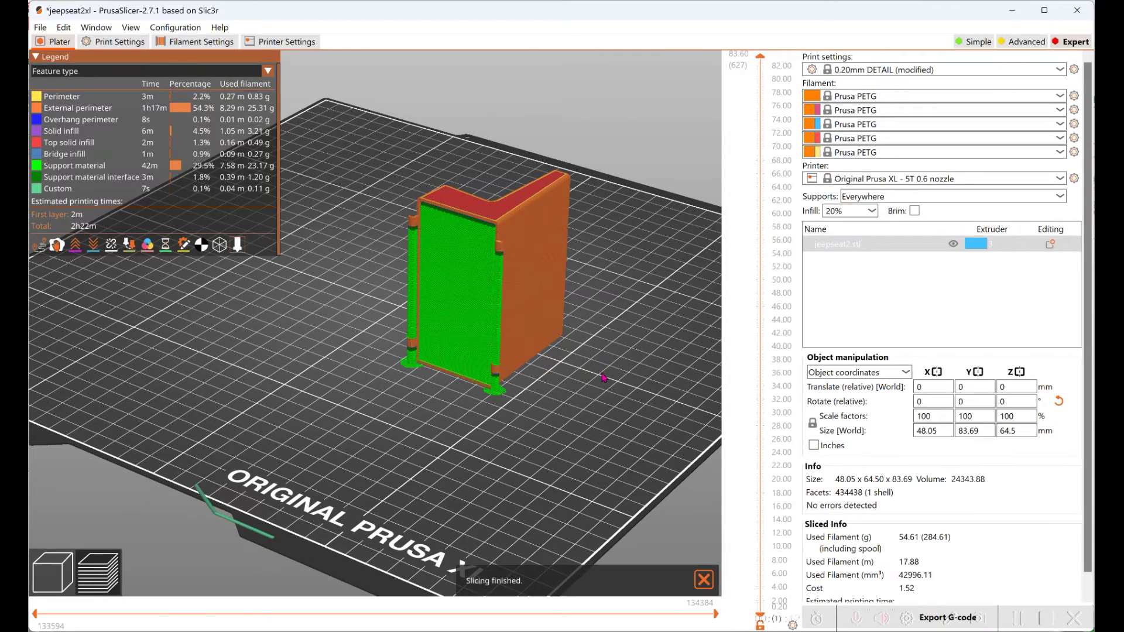
{"action": "left_click_drag", "start_coordinate": [607, 382], "coordinate": [440, 337]}
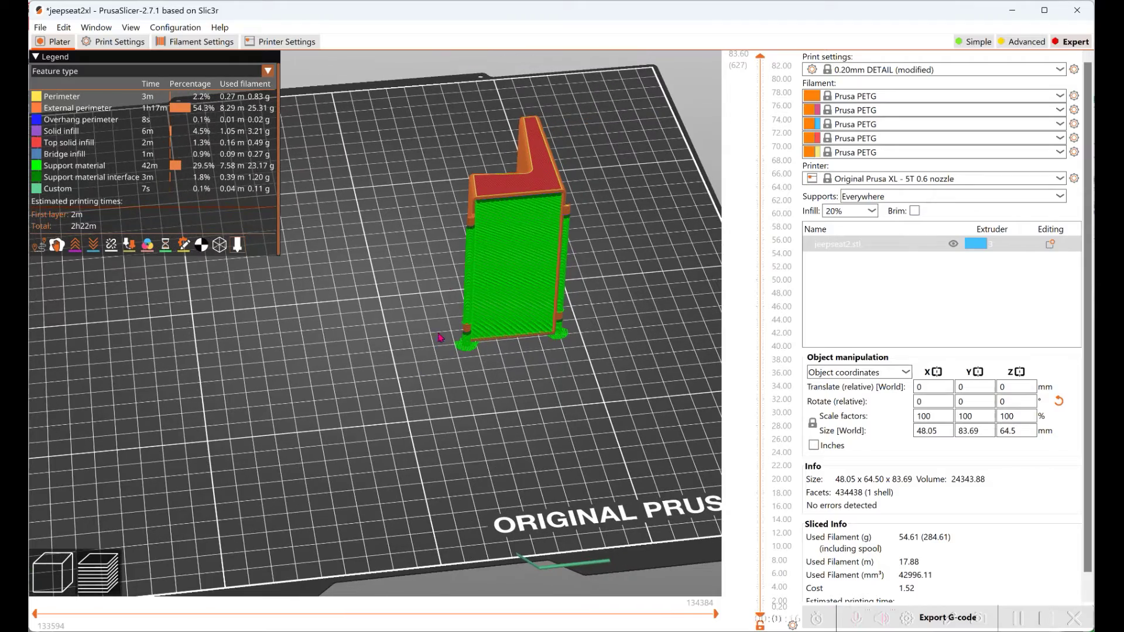
{"action": "mouse_move", "coordinate": [518, 273]}
{"action": "left_mouse_down"}
{"action": "mouse_move", "coordinate": [480, 270]}
{"action": "mouse_move", "coordinate": [513, 268]}
{"action": "left_mouse_up"}
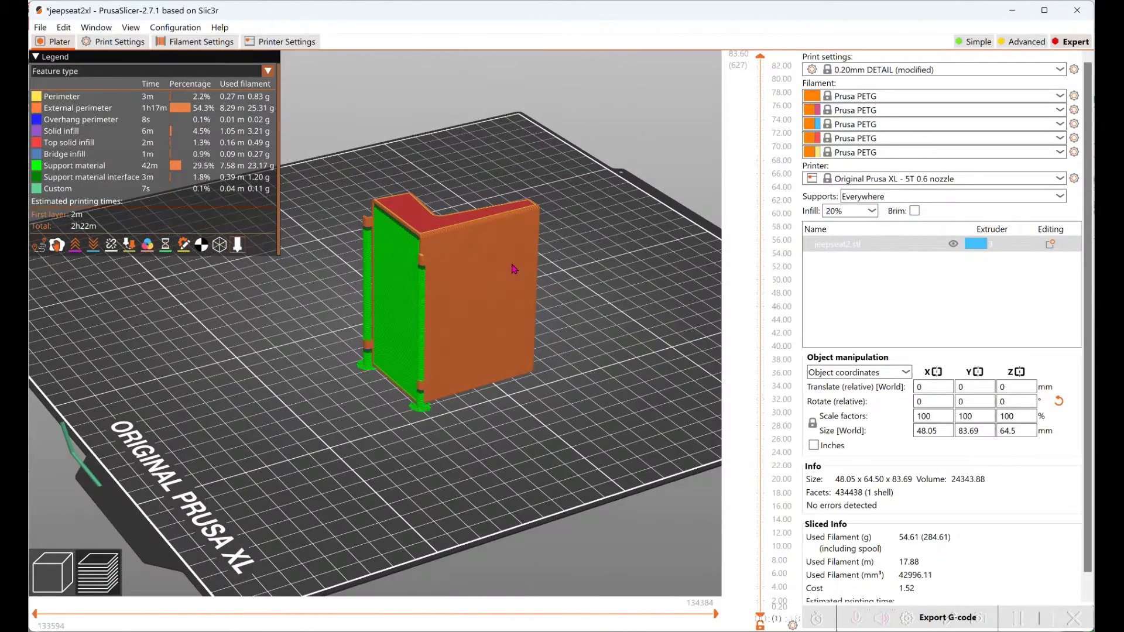
{"action": "mouse_move", "coordinate": [561, 372]}
{"action": "left_mouse_down"}
{"action": "mouse_move", "coordinate": [529, 376]}
{"action": "mouse_move", "coordinate": [563, 372]}
{"action": "left_mouse_up"}
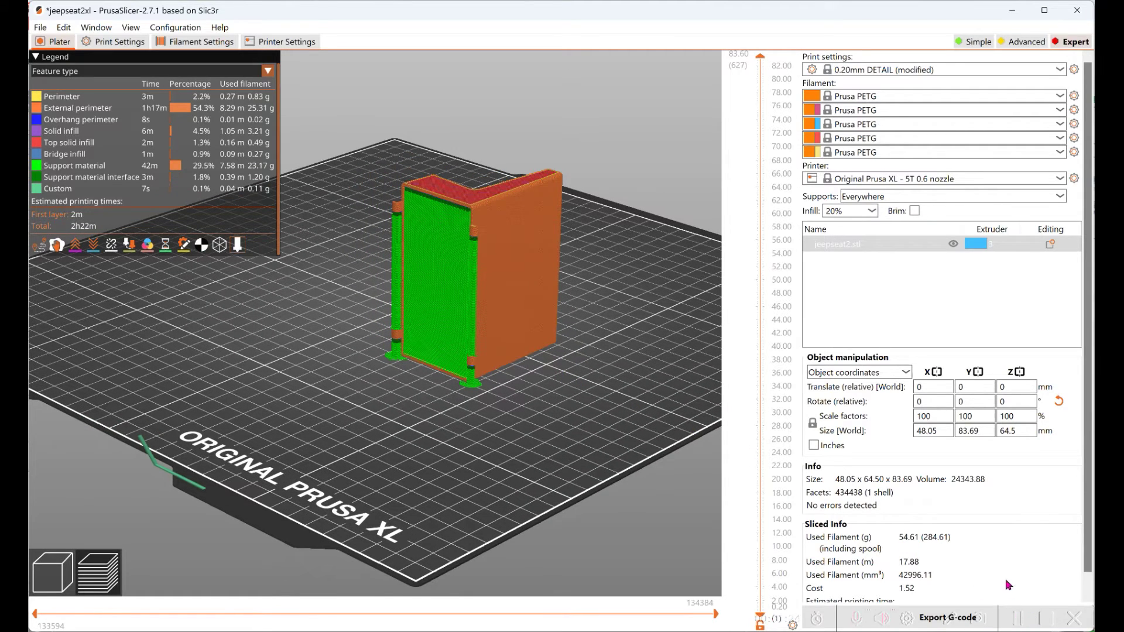
{"action": "scroll", "coordinate": [1084, 522], "scroll_direction": "down", "scroll_amount": 1}
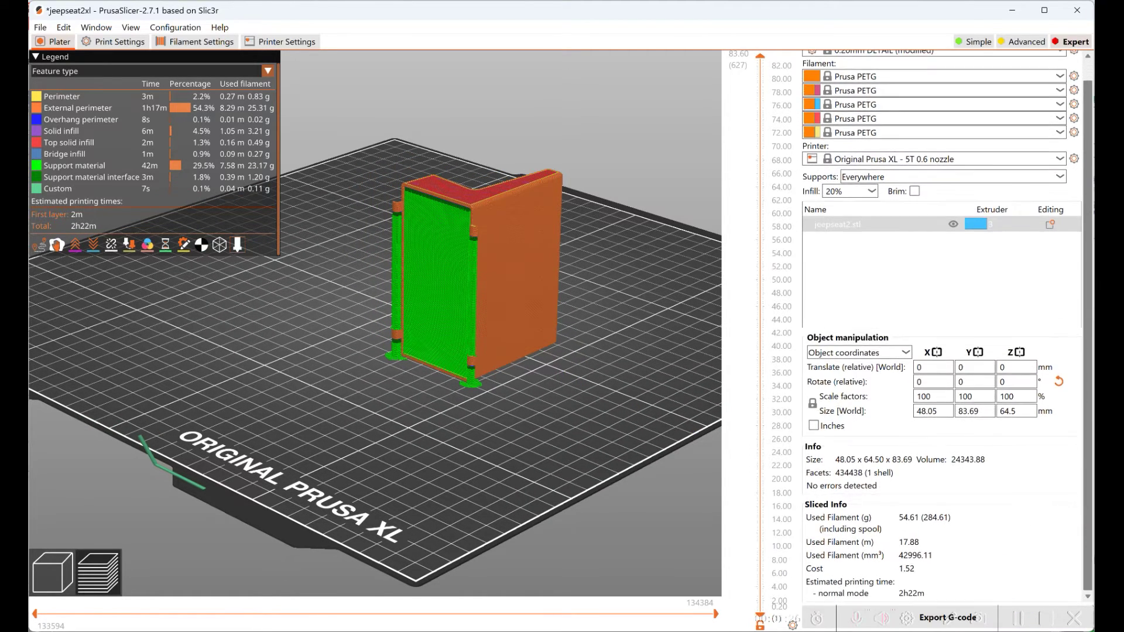